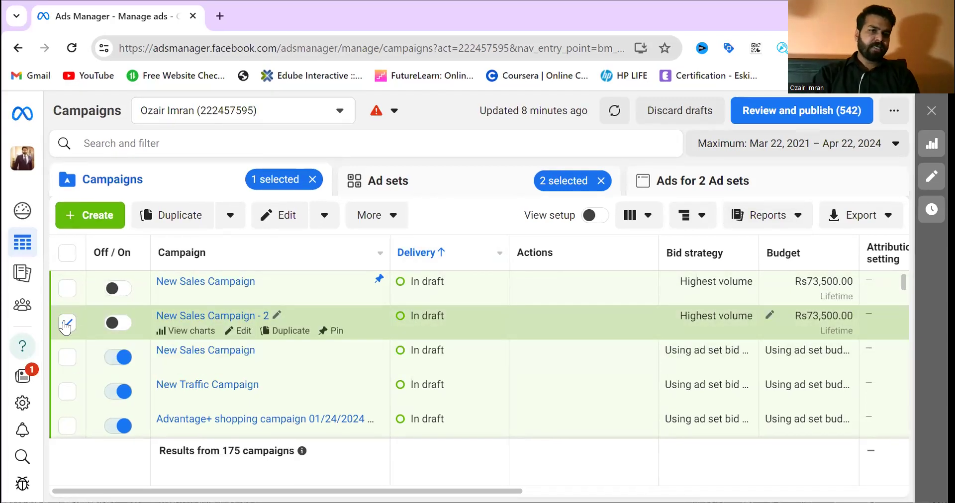
# Clear the existing campaign and ad set selections and start creating a new campaign.
pyautogui.click(66, 325)
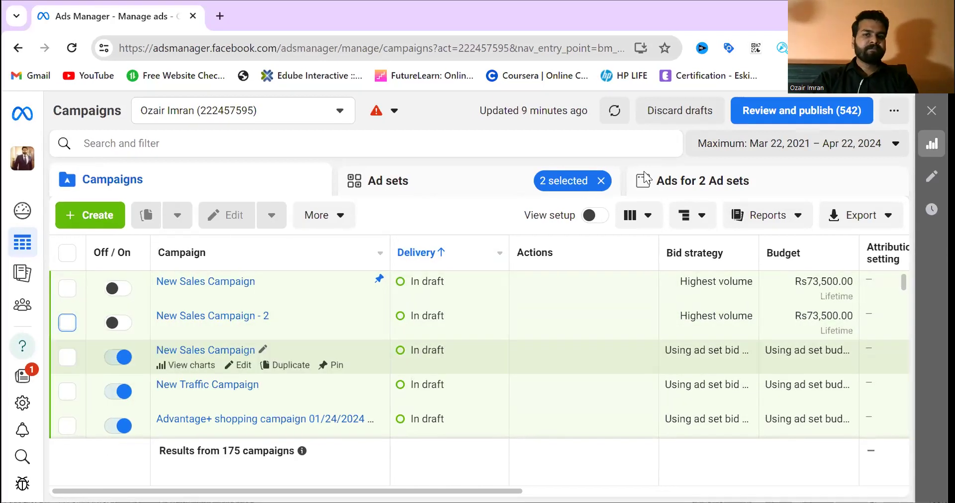
pyautogui.click(602, 188)
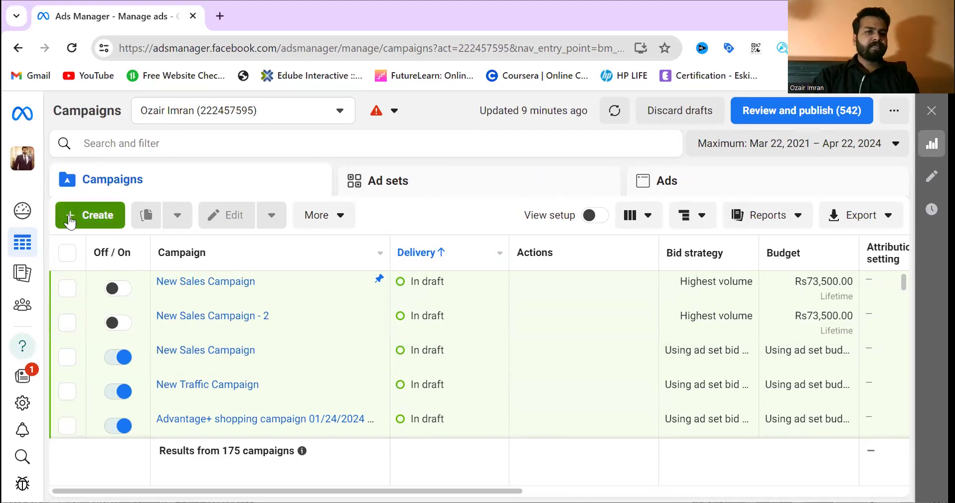
pyautogui.click(86, 219)
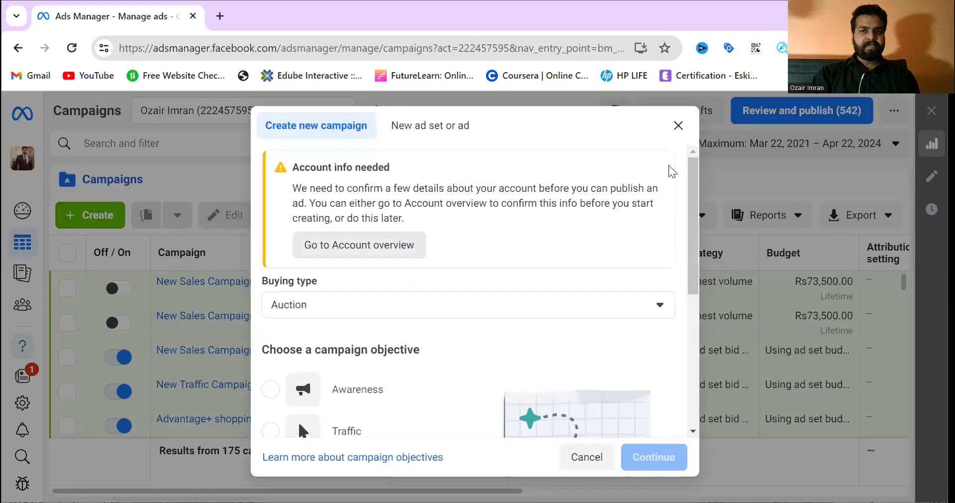
# Choose Sales as the new campaign's objective and continue to the campaign setup.
pyautogui.moveTo(695, 185); pyautogui.dragTo(709, 268)
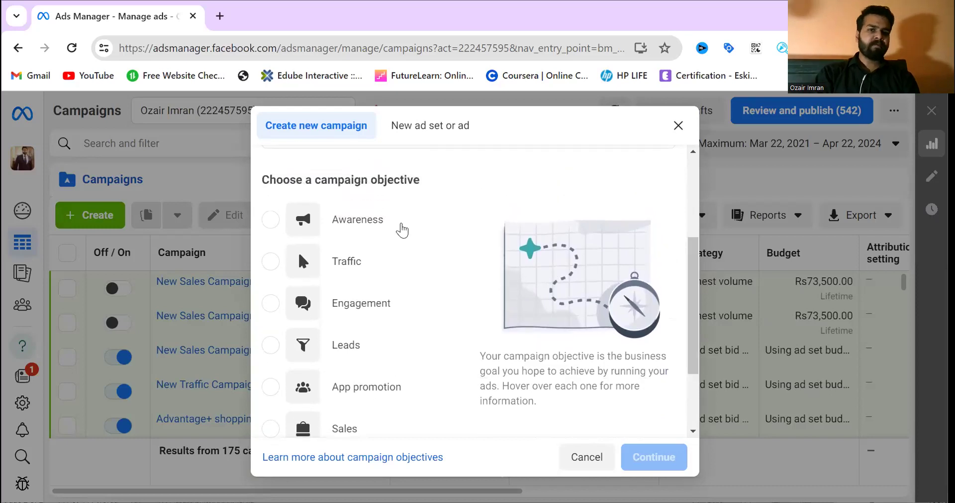
pyautogui.moveTo(347, 228)
pyautogui.moveTo(318, 262)
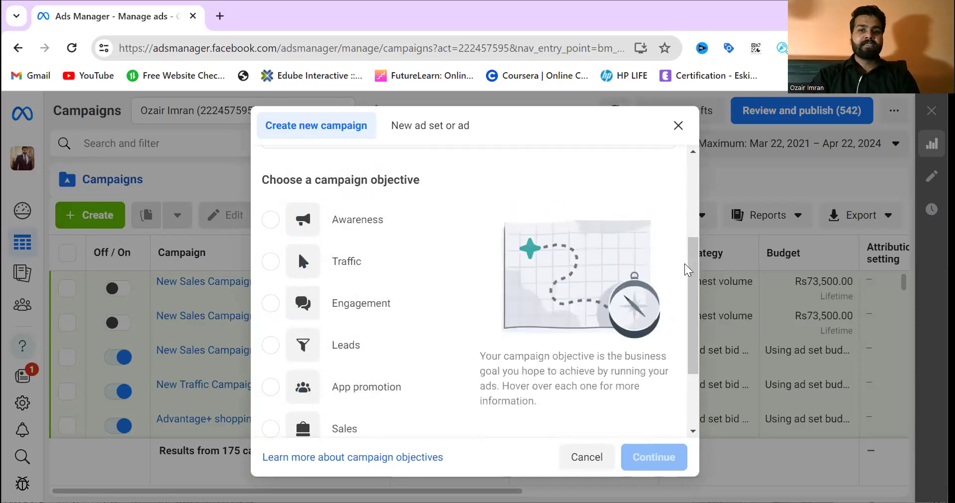
pyautogui.moveTo(691, 273); pyautogui.dragTo(692, 316)
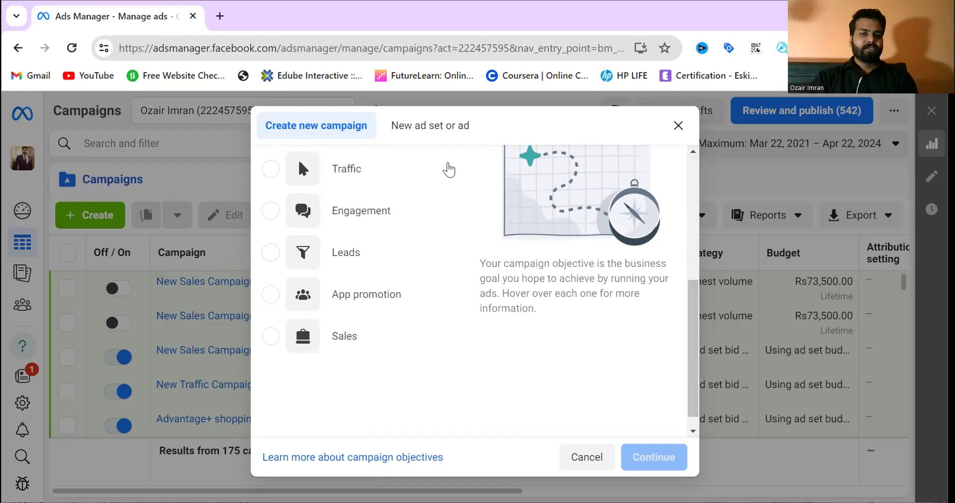
pyautogui.moveTo(279, 357)
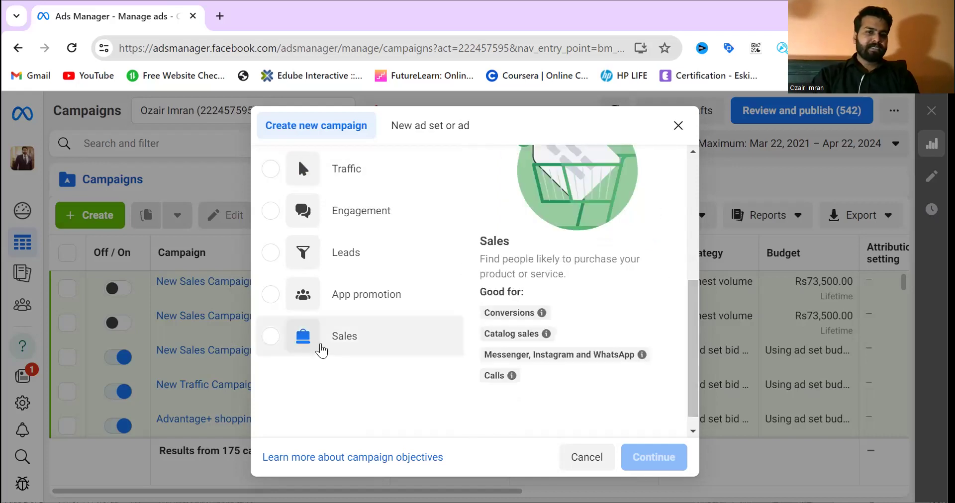
pyautogui.click(325, 351)
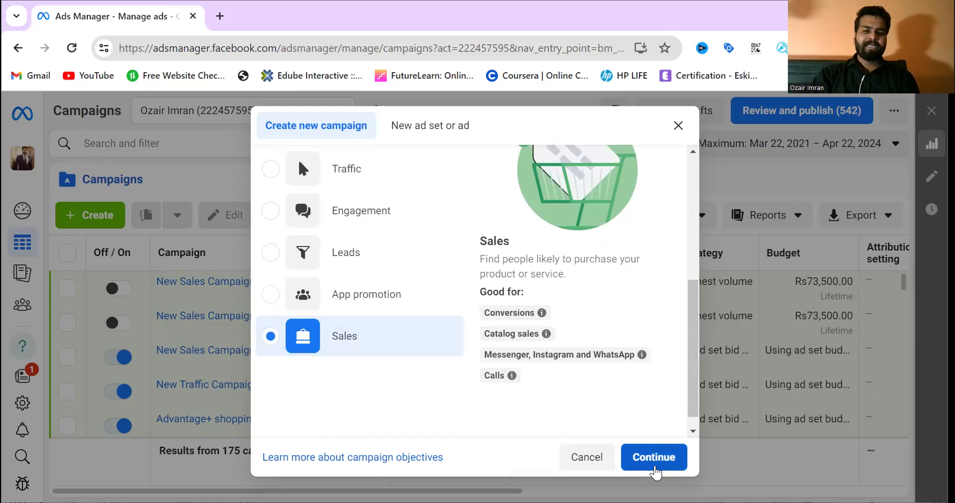
pyautogui.click(647, 468)
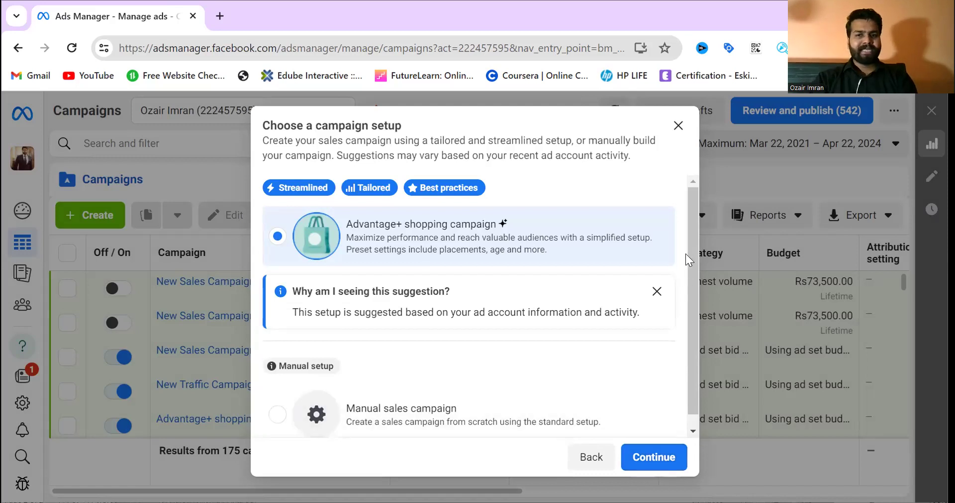
# Choose the Manual sales campaign setup and continue to the campaign editor.
pyautogui.scroll(-1, 687, 249)
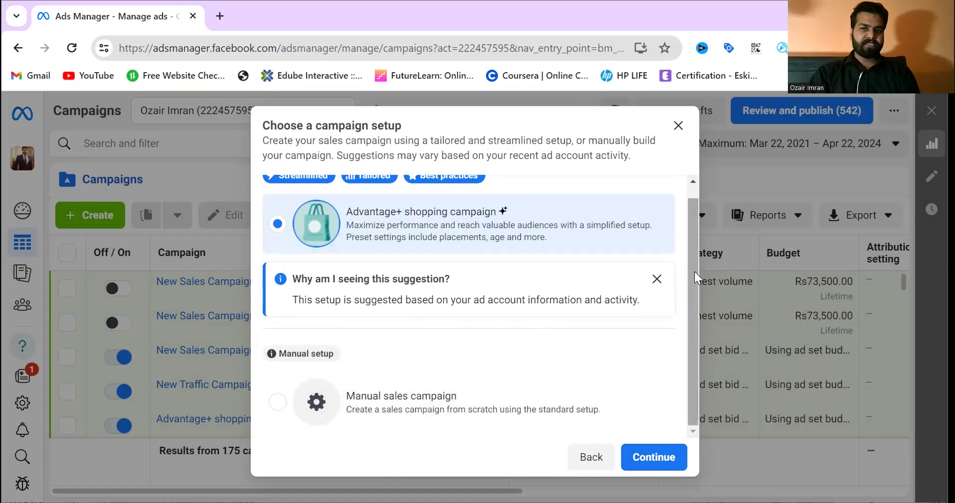
pyautogui.scroll(1, 695, 272)
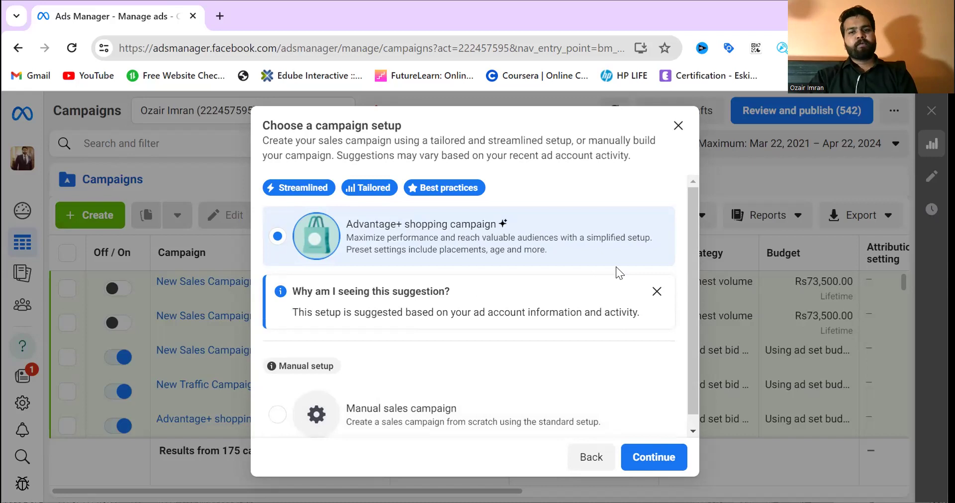
pyautogui.moveTo(690, 216); pyautogui.dragTo(686, 249)
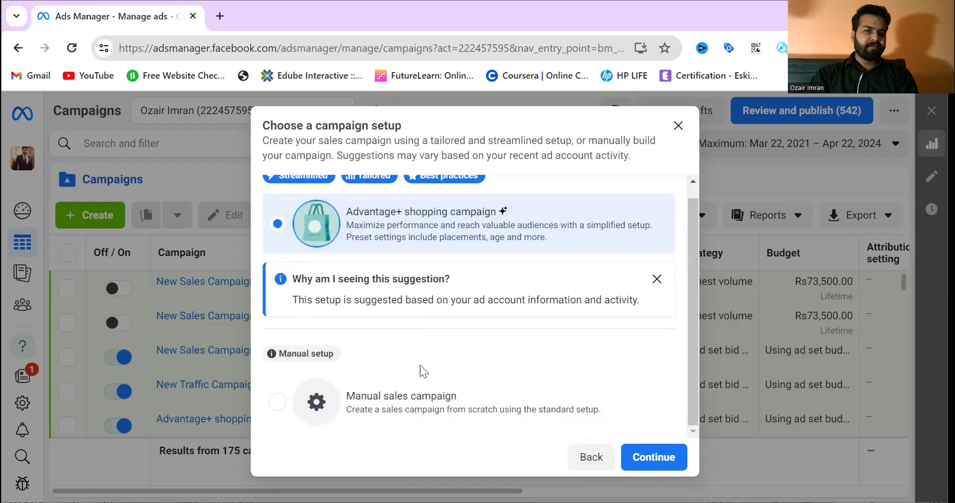
pyautogui.click(293, 405)
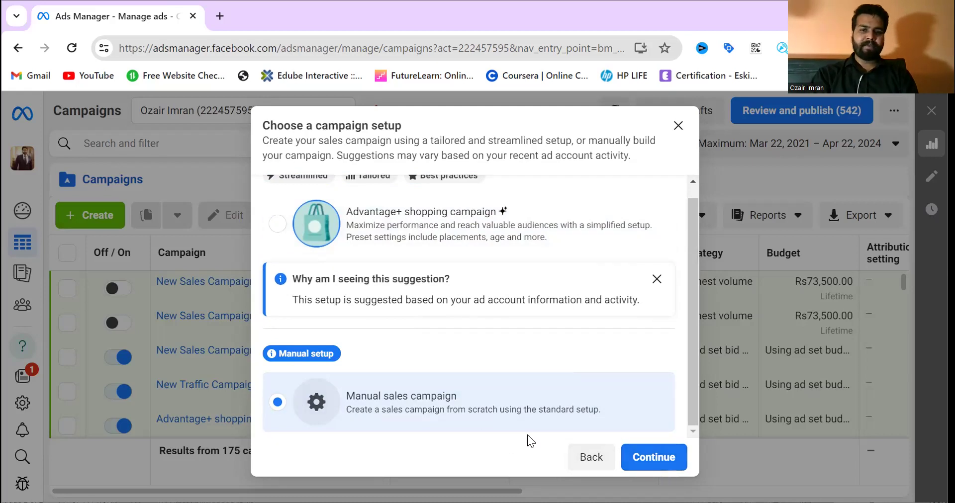
pyautogui.click(659, 461)
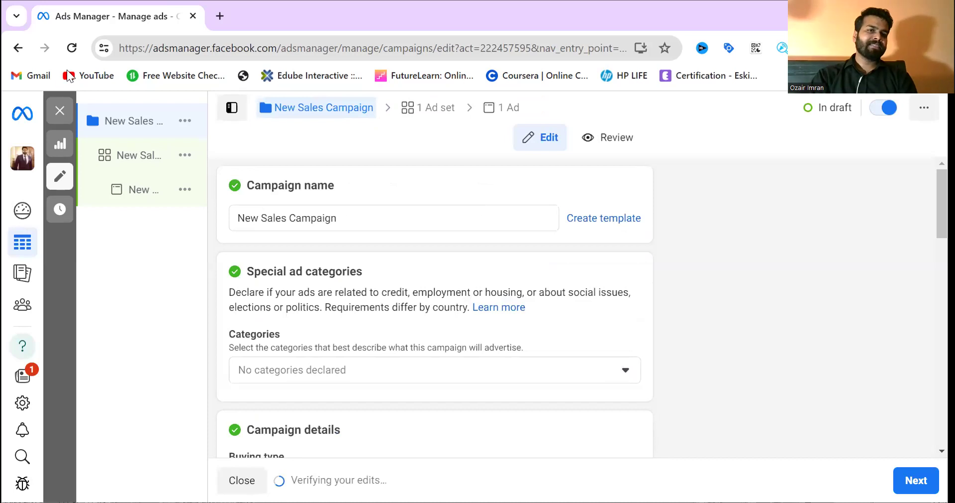
# Open the new campaign's ad set and set its conversion location to Website.
pyautogui.moveTo(143, 176)
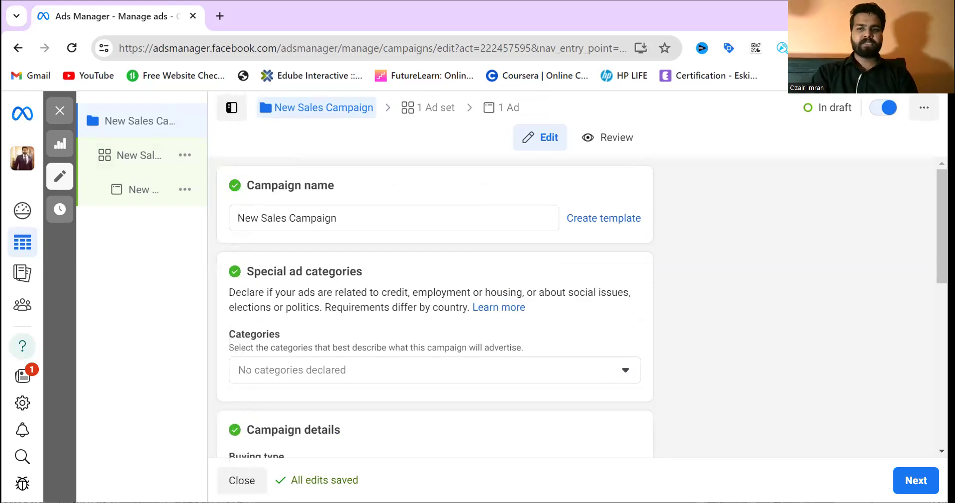
pyautogui.scroll(-5, 435, 307)
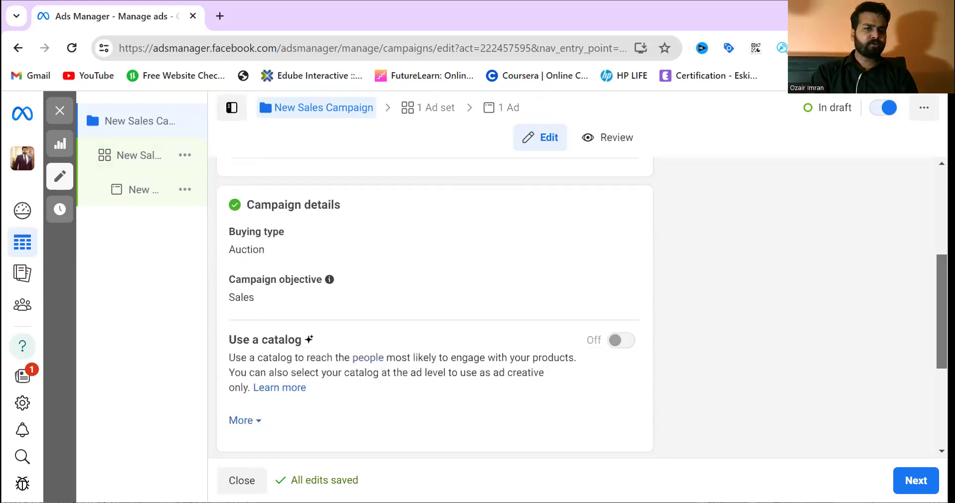
pyautogui.scroll(-2, 435, 307)
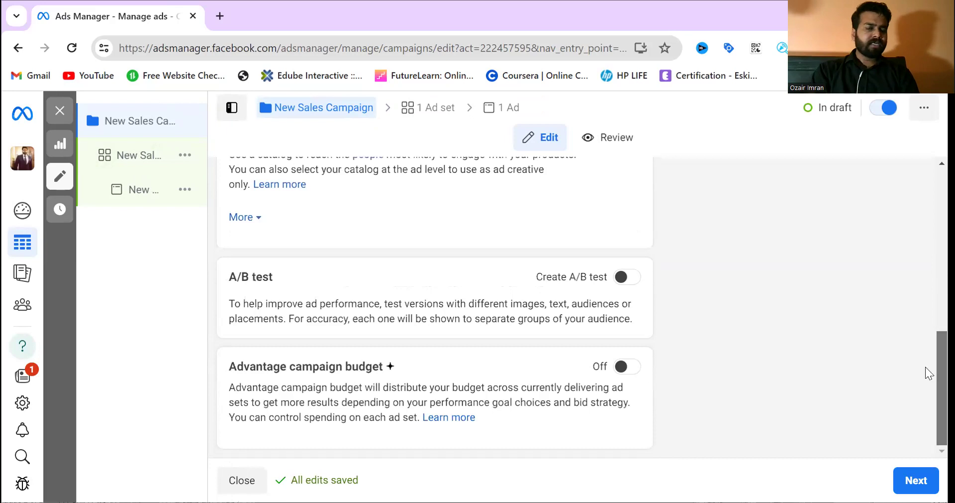
pyautogui.click(182, 151)
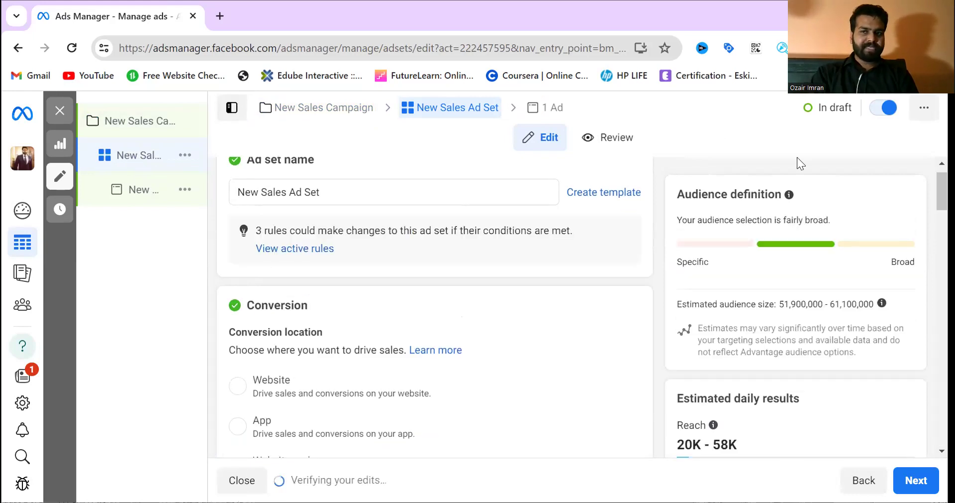
pyautogui.moveTo(942, 192); pyautogui.dragTo(942, 207)
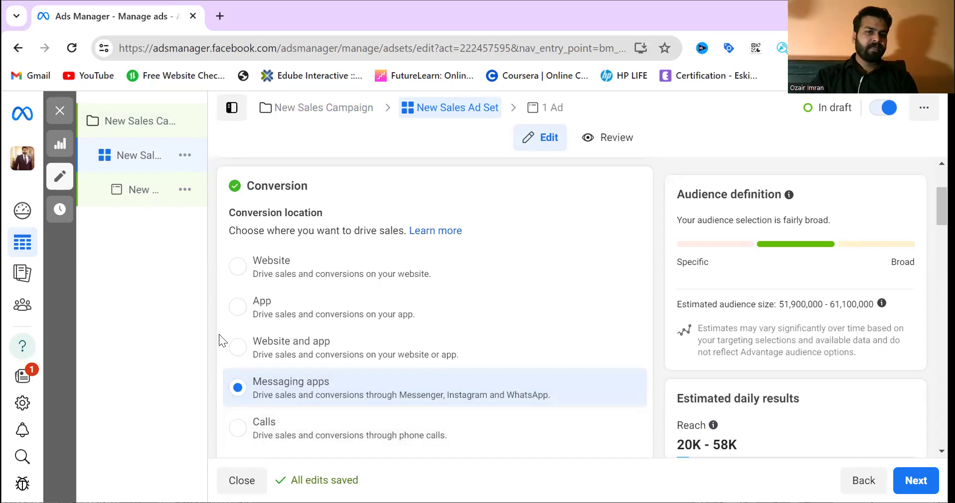
pyautogui.click(287, 271)
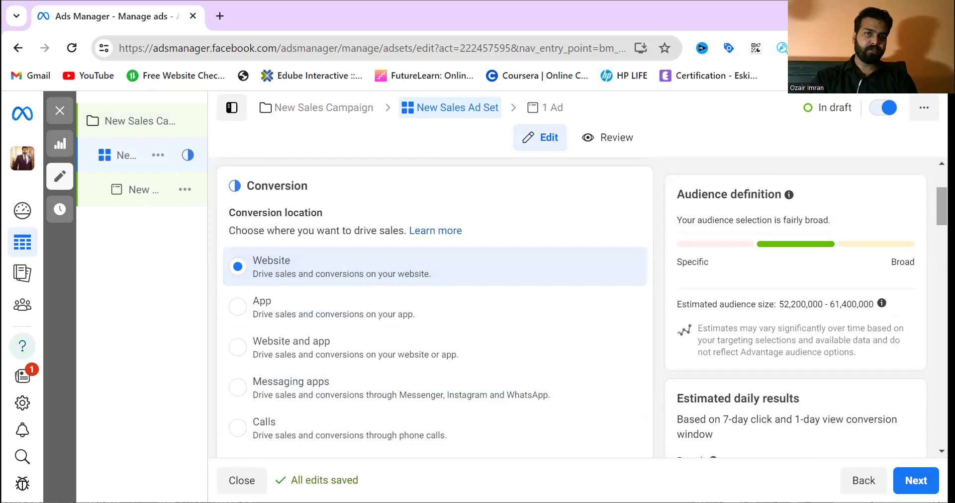
# Examine the ad set's performance goal options under both Conversion goals and Other goals.
pyautogui.scroll(-1, 432, 309)
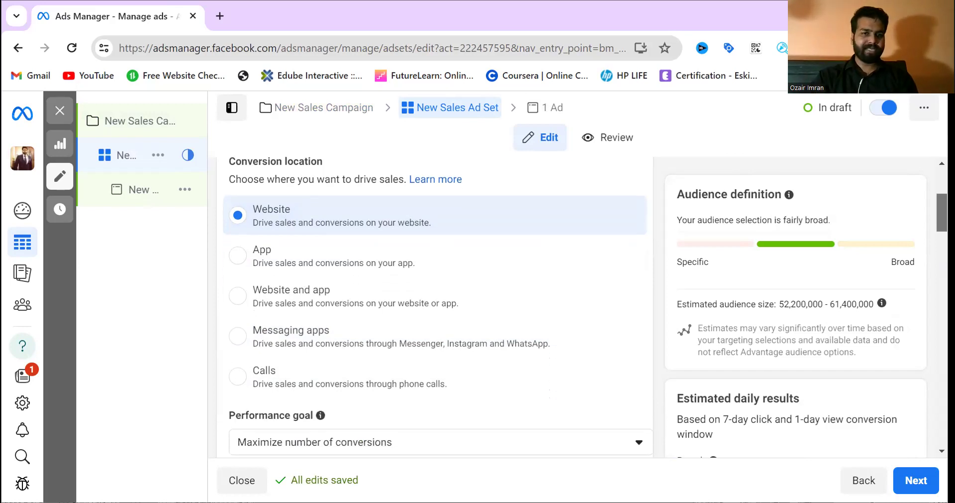
pyautogui.scroll(-1, 433, 308)
pyautogui.scroll(-5, 433, 309)
pyautogui.scroll(3, 433, 308)
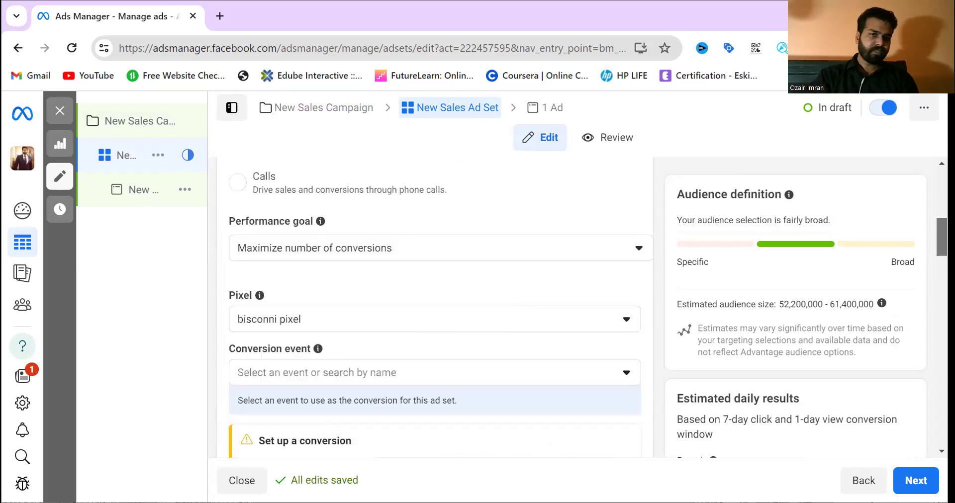
pyautogui.scroll(-1, 433, 308)
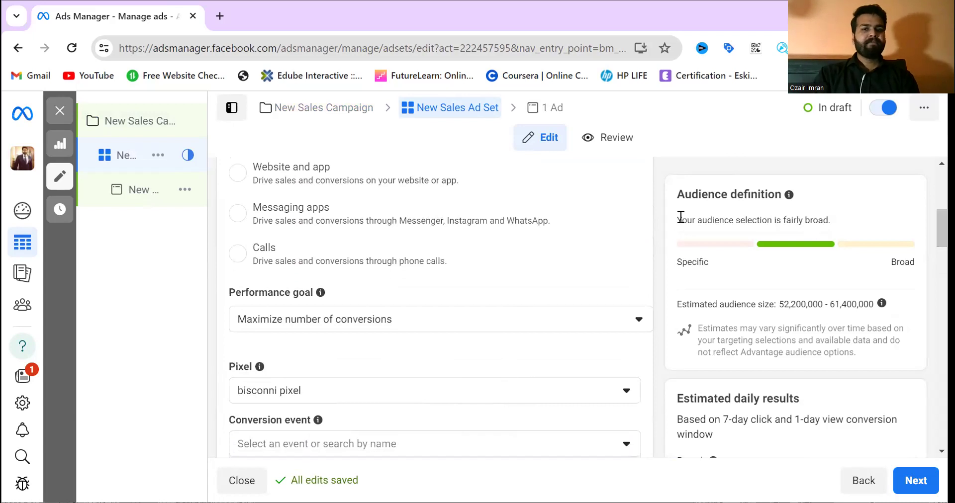
pyautogui.click(504, 326)
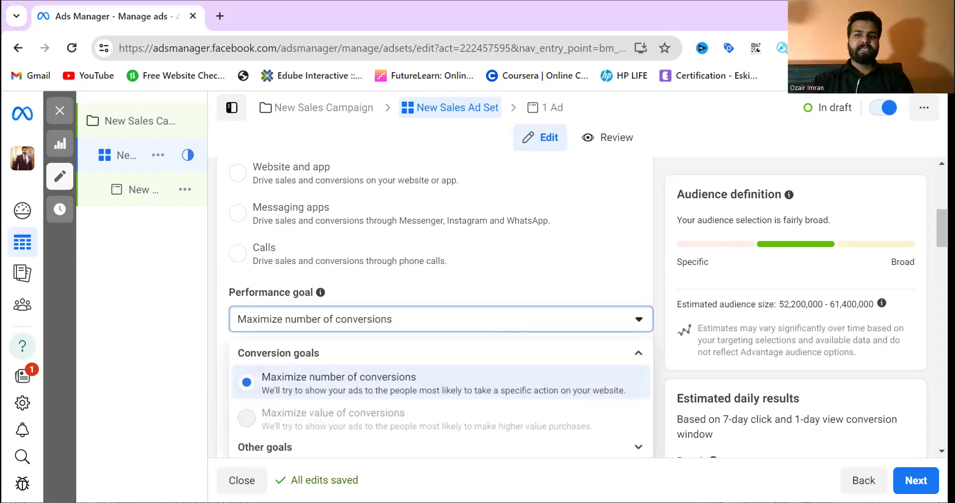
pyautogui.moveTo(942, 228); pyautogui.dragTo(942, 243)
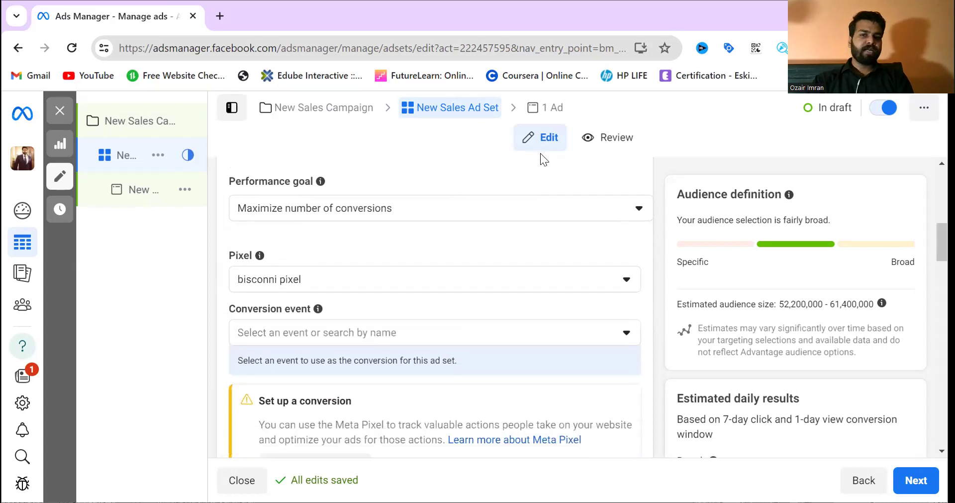
pyautogui.click(558, 205)
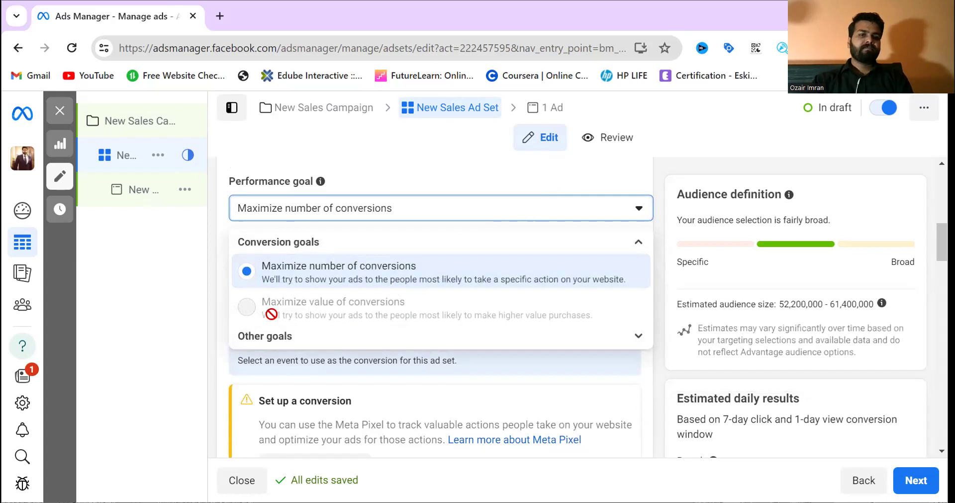
pyautogui.moveTo(271, 315)
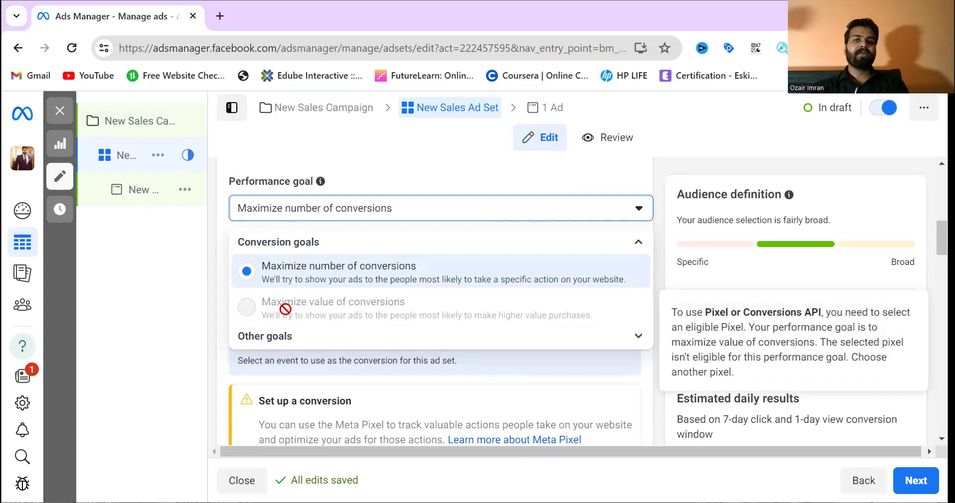
pyautogui.click(251, 342)
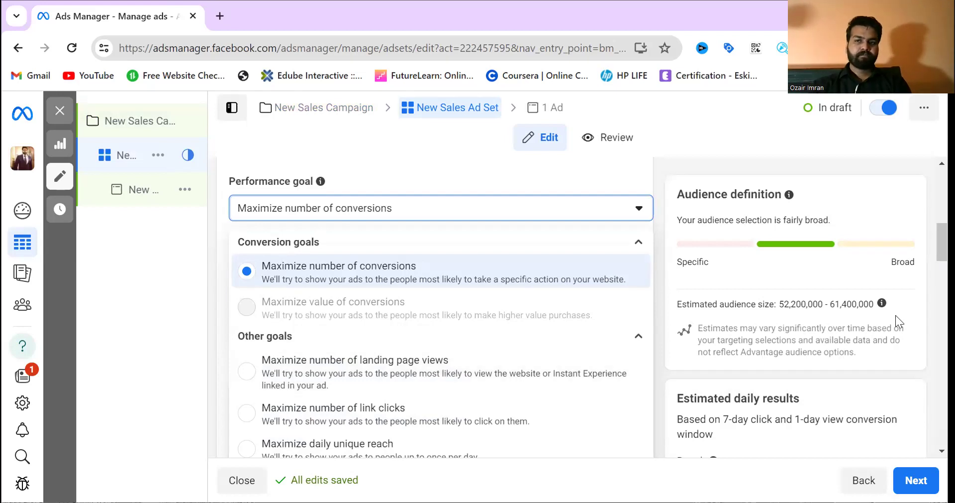
pyautogui.moveTo(942, 244)
pyautogui.mouseDown()
pyautogui.moveTo(942, 258)
pyautogui.moveTo(942, 239)
pyautogui.mouseUp()
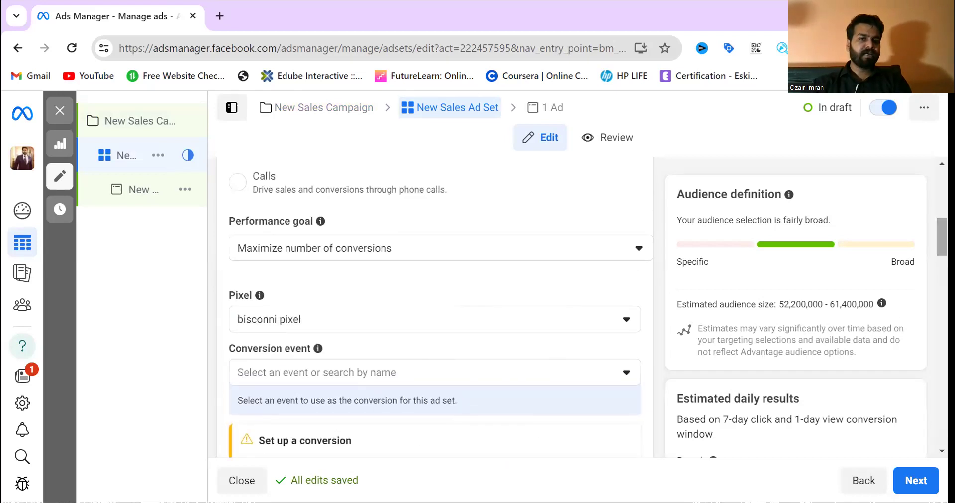
pyautogui.click(292, 252)
pyautogui.click(267, 379)
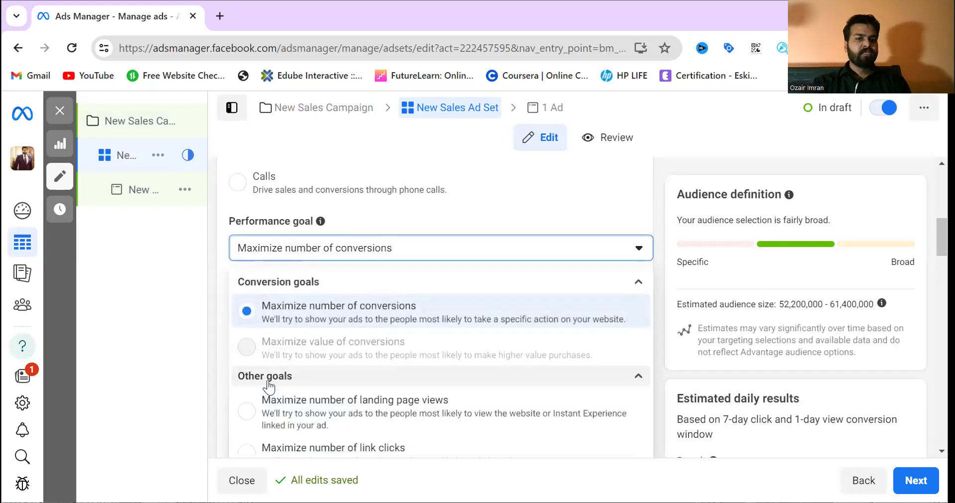
pyautogui.press('Down')
pyautogui.press('Down')
pyautogui.press('Down')
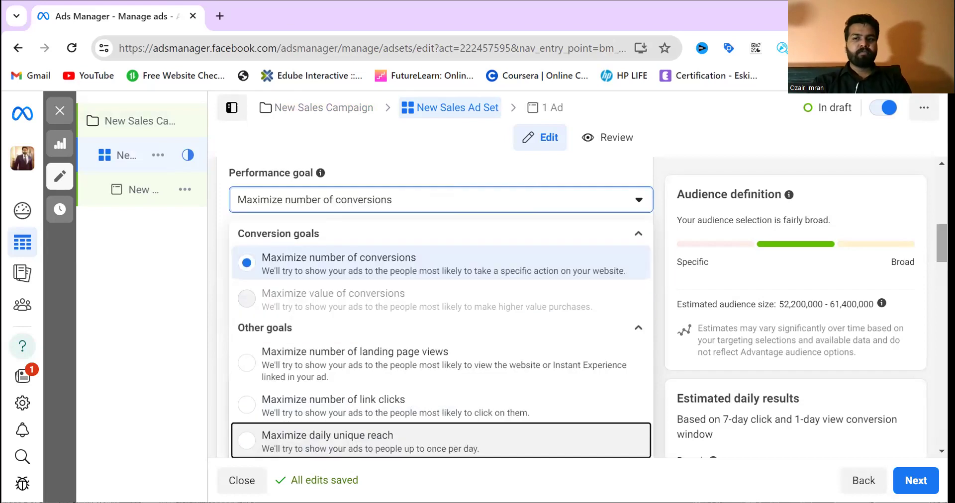
# Review the ad set's pixel, conversion event and cost per result goal settings.
pyautogui.moveTo(942, 244); pyautogui.dragTo(942, 254)
pyautogui.scroll(-1, 442, 357)
pyautogui.click(942, 261)
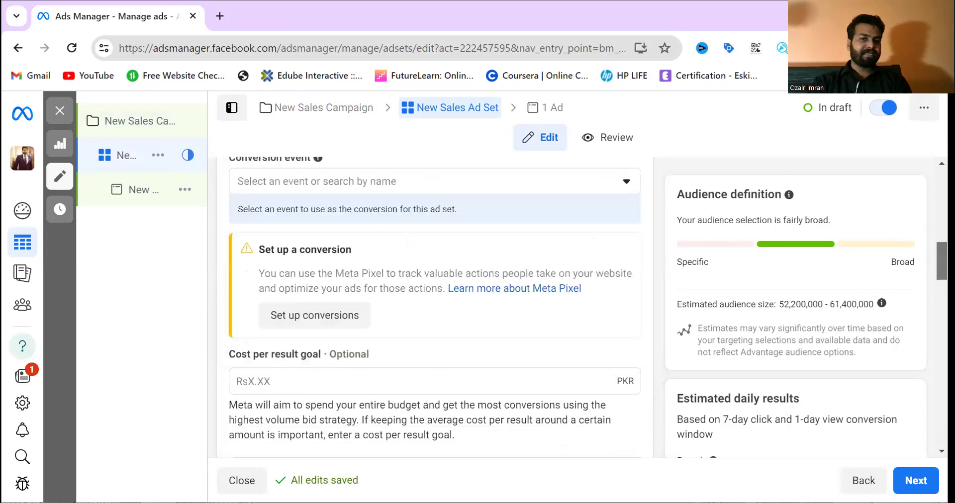
pyautogui.scroll(2, 557, 215)
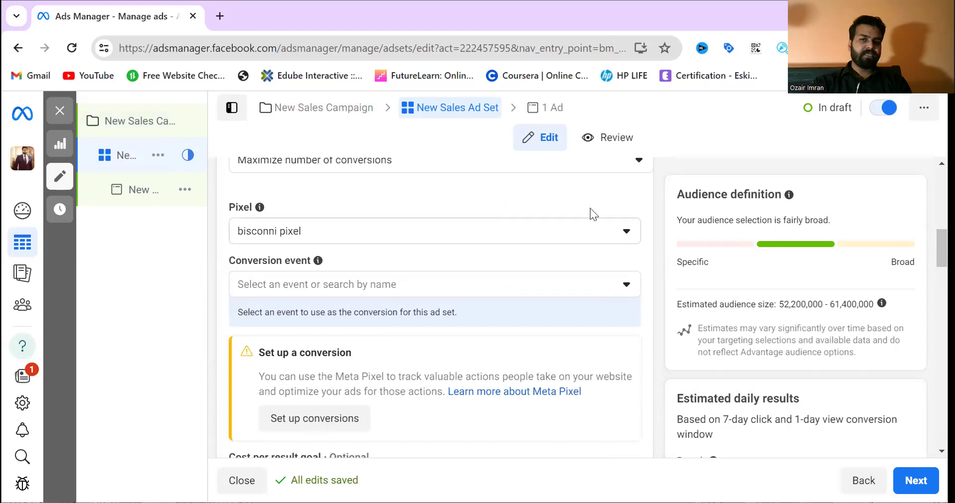
pyautogui.scroll(4, 942, 248)
pyautogui.scroll(-1, 441, 307)
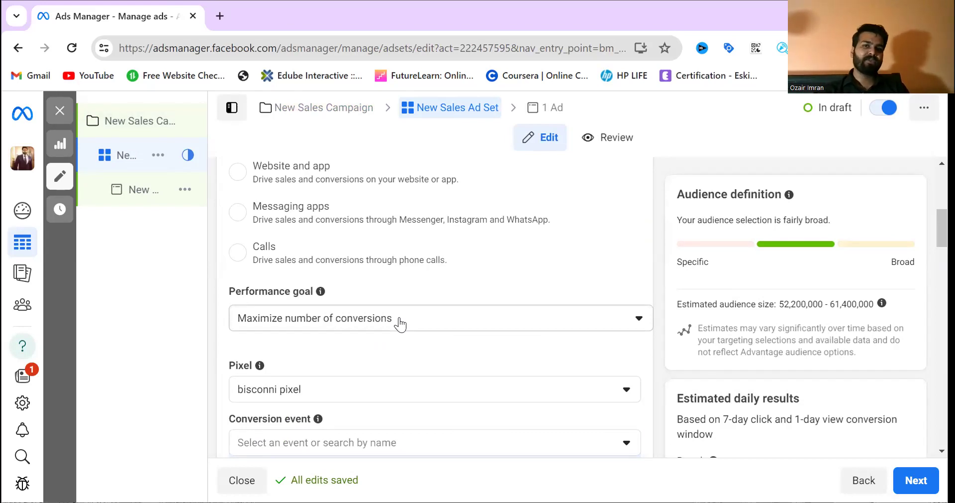
pyautogui.moveTo(942, 226); pyautogui.dragTo(942, 245)
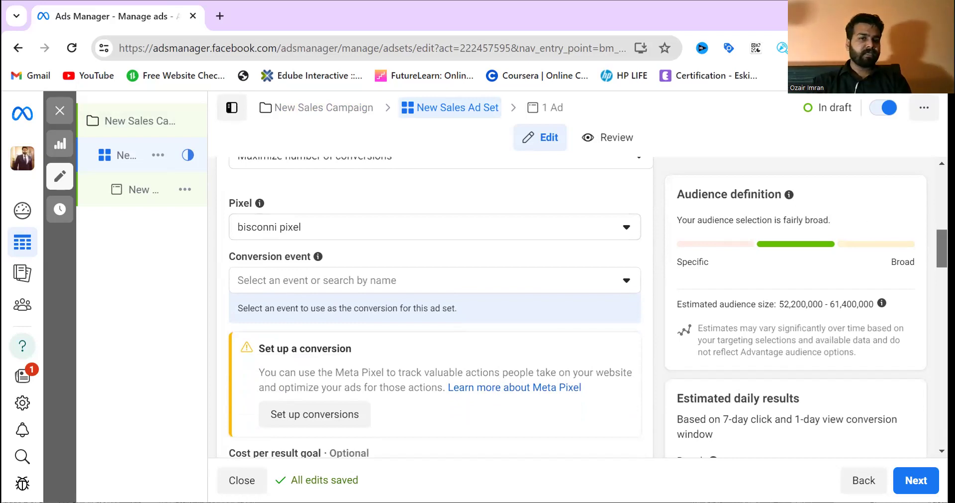
# Review the ad set's cost per result goal, budget and schedule, audience controls, Advantage+ audience and placements sections.
pyautogui.scroll(-1, 435, 305)
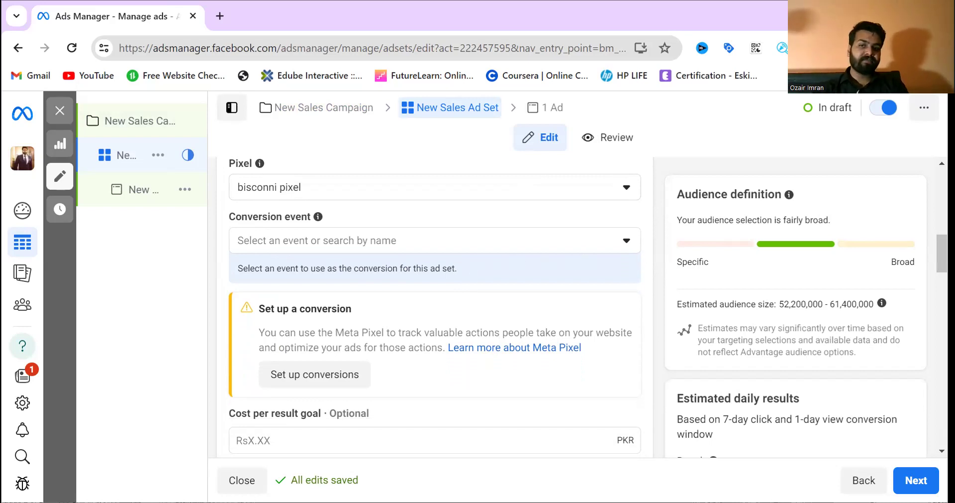
pyautogui.scroll(-5, 434, 309)
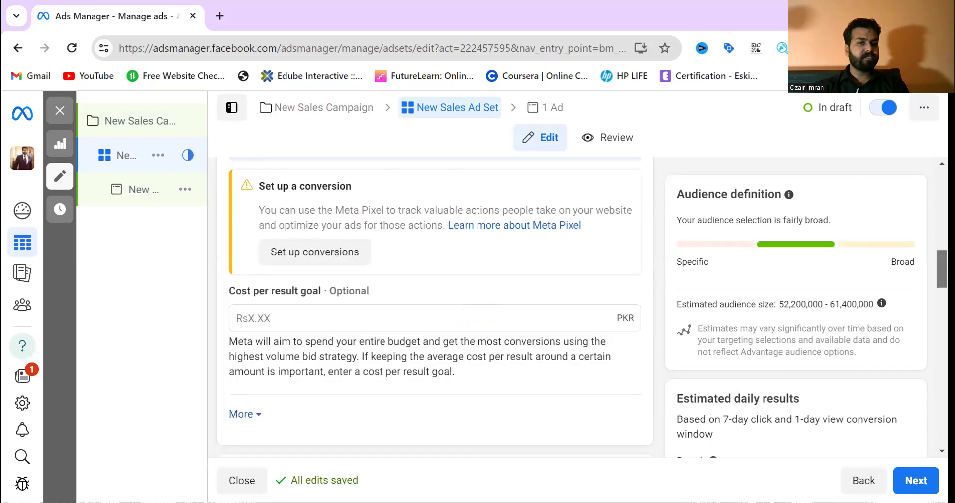
pyautogui.scroll(-1, 435, 308)
pyautogui.scroll(-4, 435, 308)
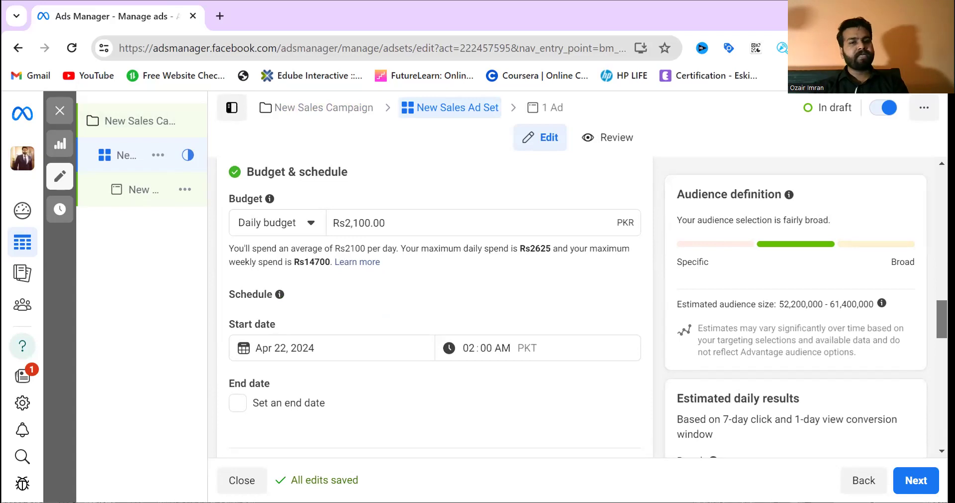
pyautogui.scroll(-4, 435, 308)
pyautogui.scroll(-5, 435, 309)
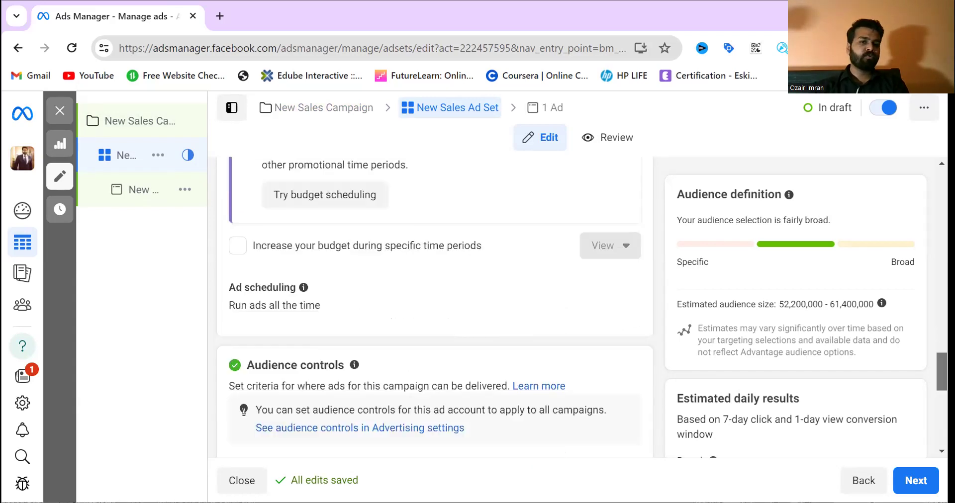
pyautogui.scroll(-4, 855, 399)
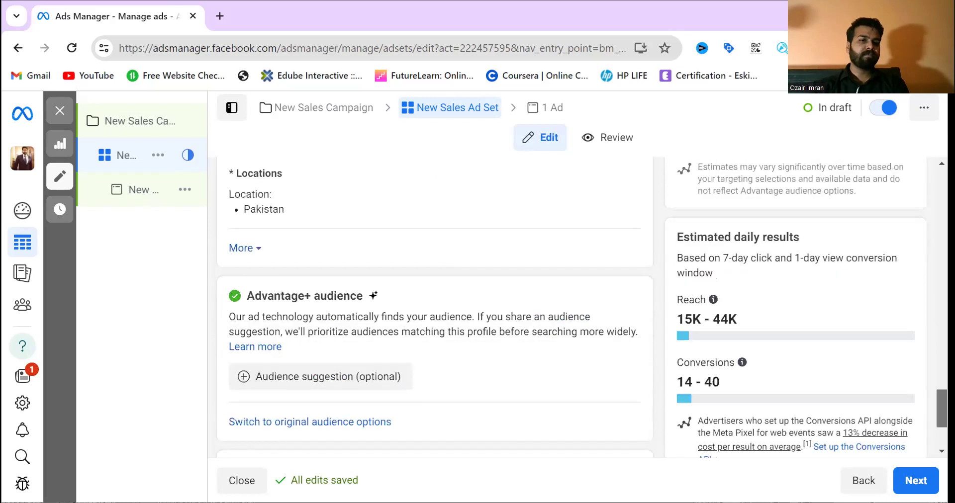
pyautogui.scroll(1, 855, 400)
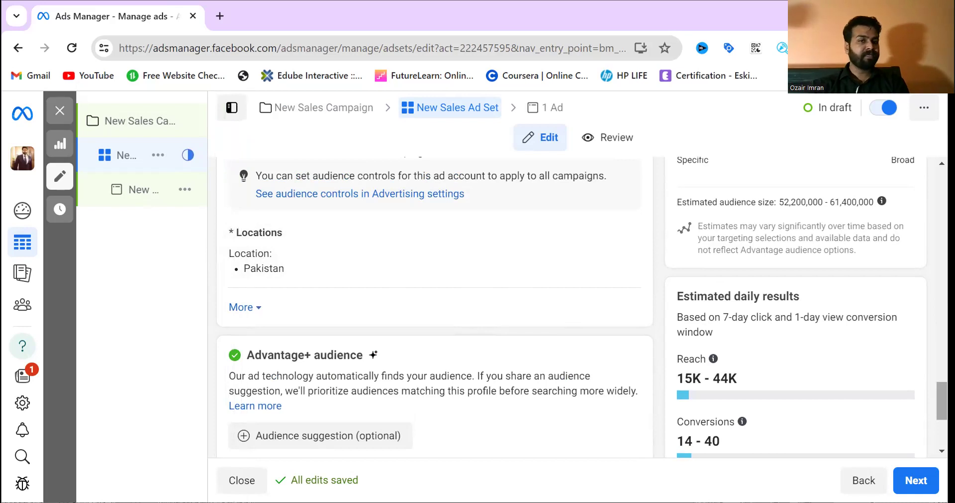
pyautogui.rightClick(939, 426)
pyautogui.click(940, 428)
pyautogui.moveTo(941, 427)
pyautogui.mouseDown()
pyautogui.moveTo(941, 419)
pyautogui.moveTo(940, 428)
pyautogui.mouseUp()
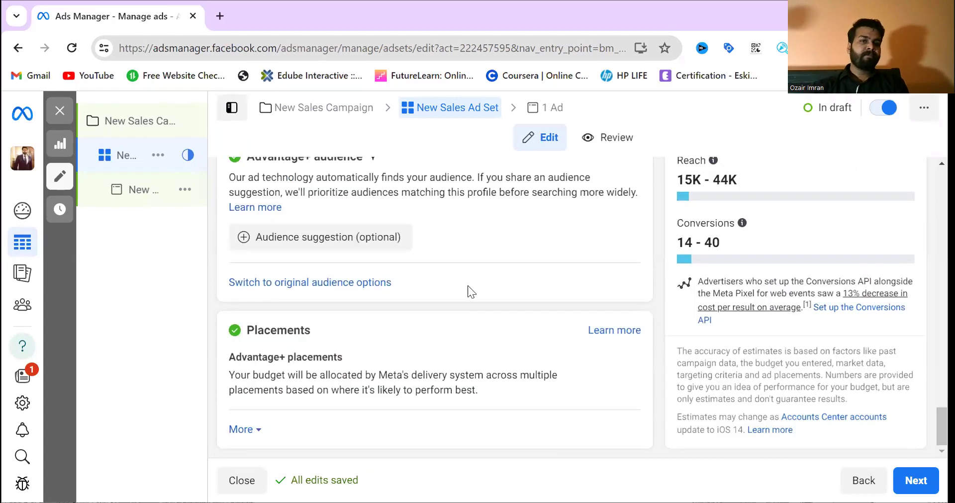
# Switch the ad set from Advantage+ audience to the original audience options.
pyautogui.moveTo(316, 249)
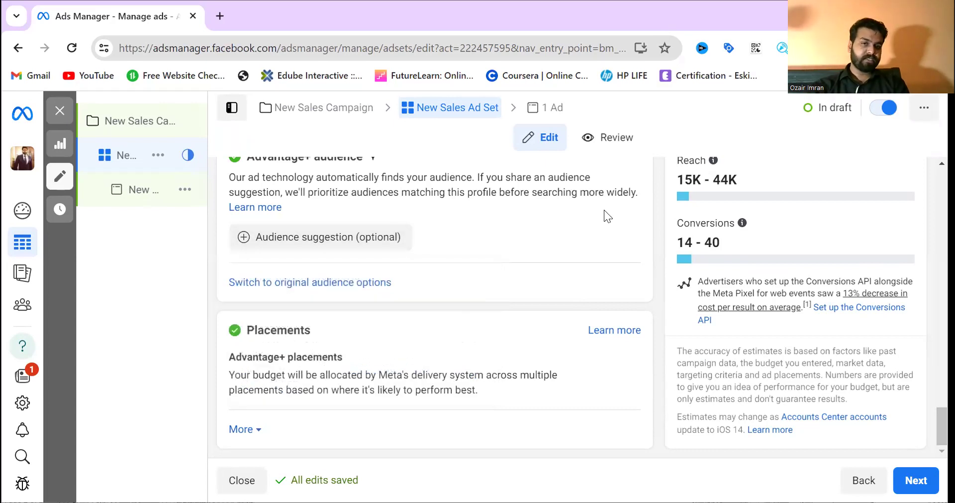
pyautogui.click(317, 283)
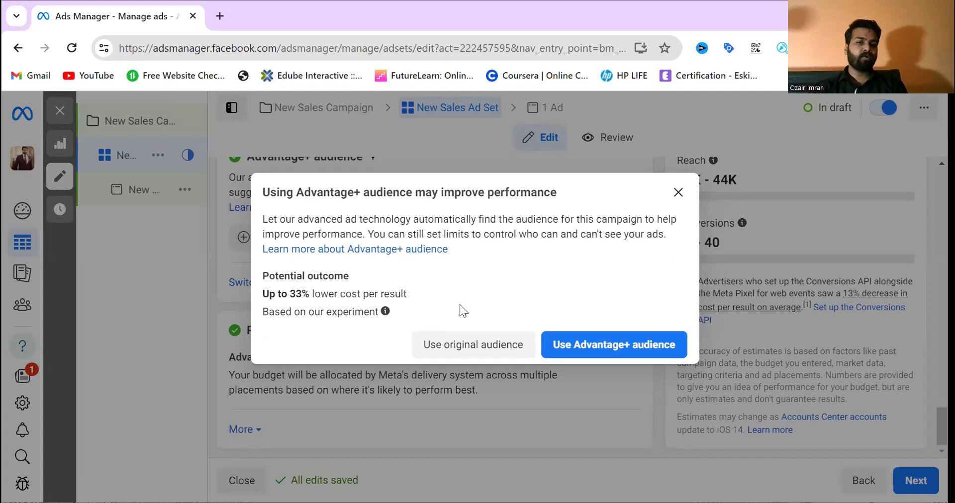
pyautogui.click(437, 351)
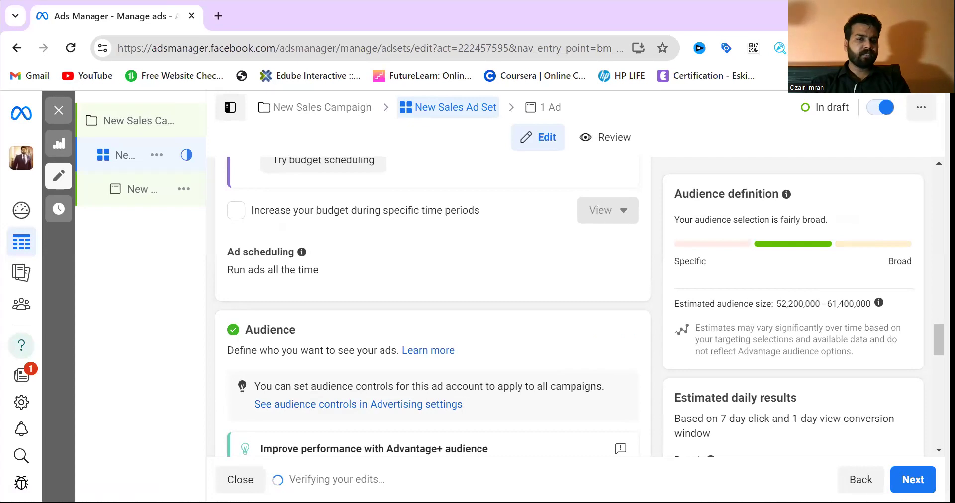
# Set the audience's minimum age to 28.
pyautogui.scroll(-9, 433, 309)
pyautogui.scroll(4, 433, 309)
pyautogui.scroll(-4, 433, 309)
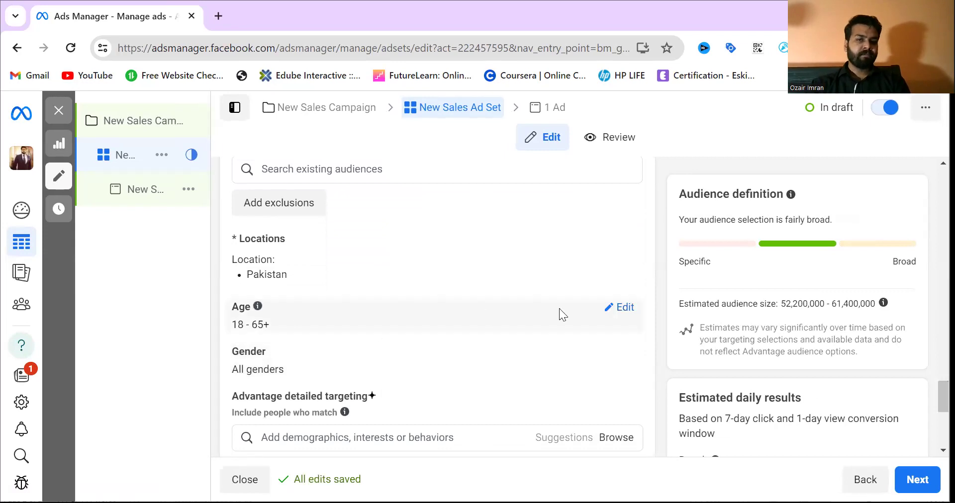
pyautogui.click(626, 309)
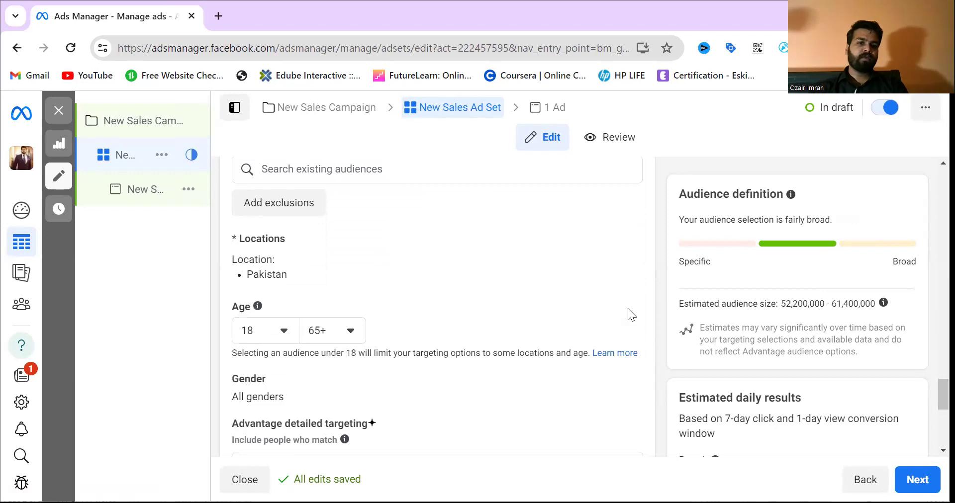
pyautogui.click(282, 333)
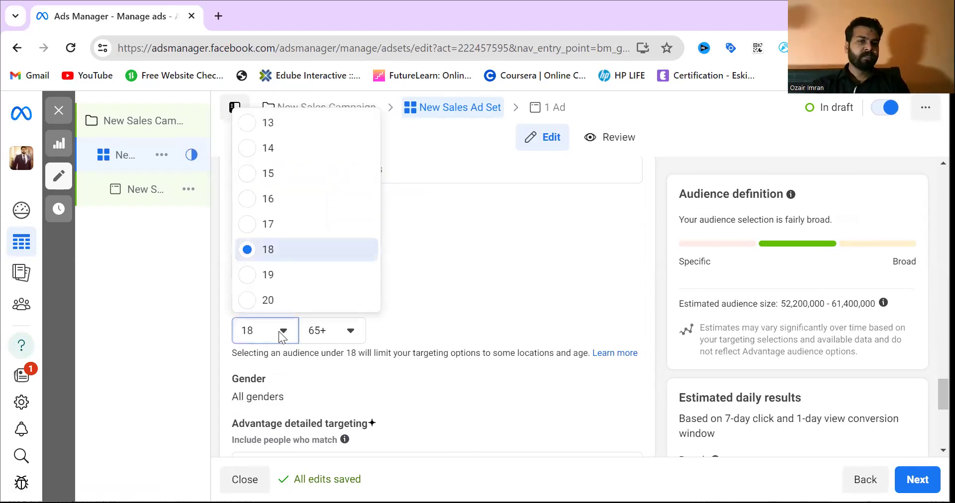
pyautogui.scroll(-5, 272, 282)
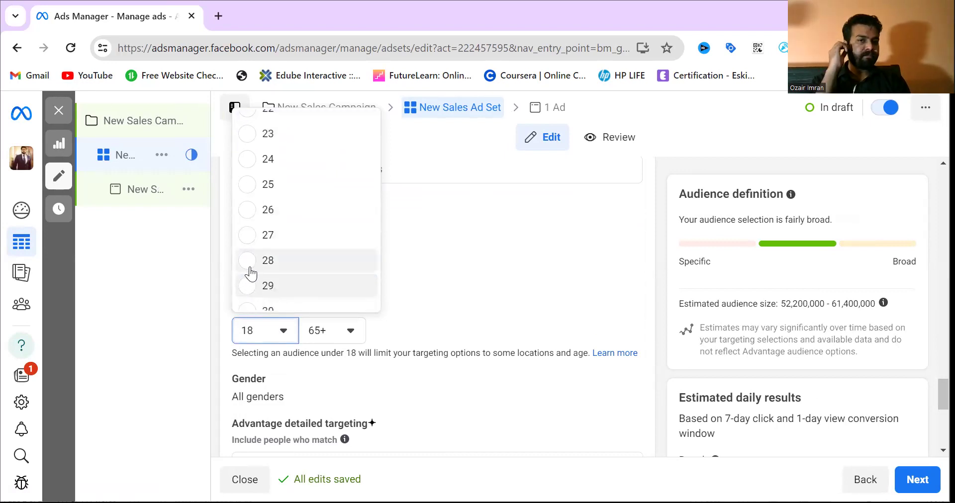
pyautogui.click(250, 274)
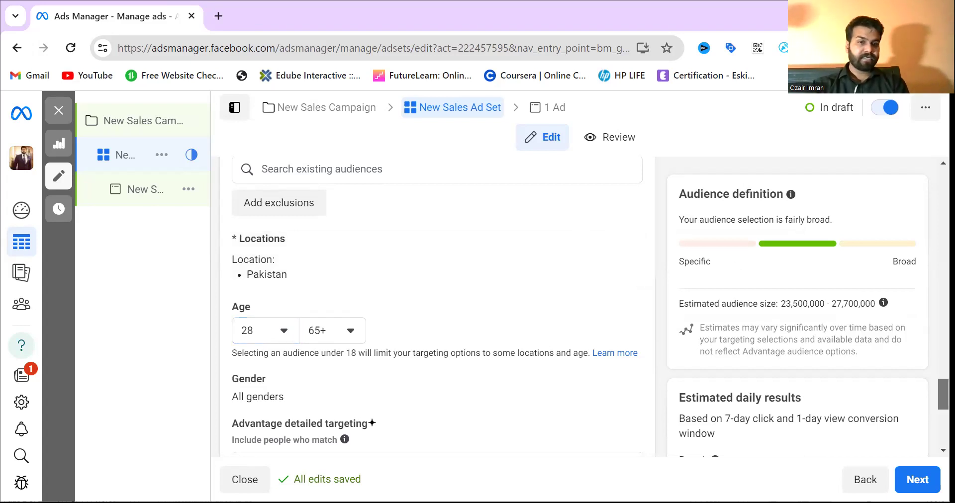
# Search the detailed targeting for "solar power" and add the Solar power (energy & utilities) interest.
pyautogui.scroll(-3, 438, 306)
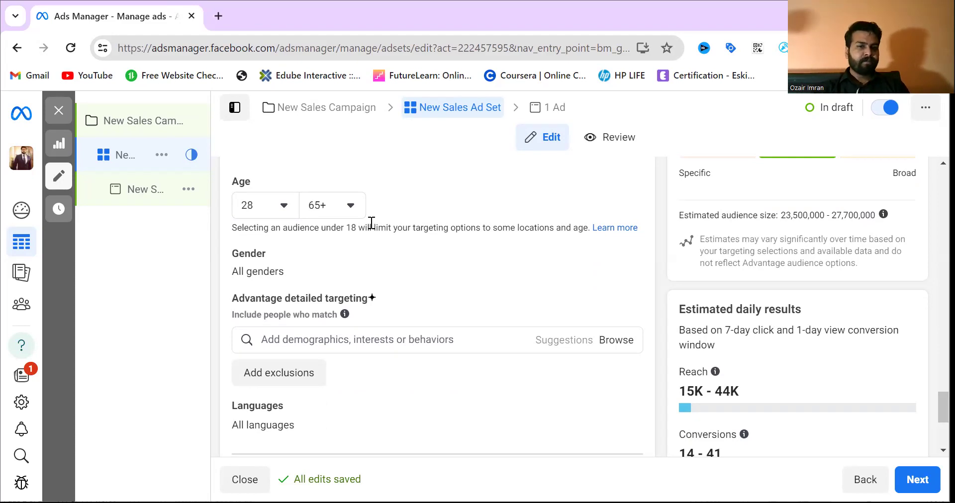
pyautogui.rightClick(344, 340)
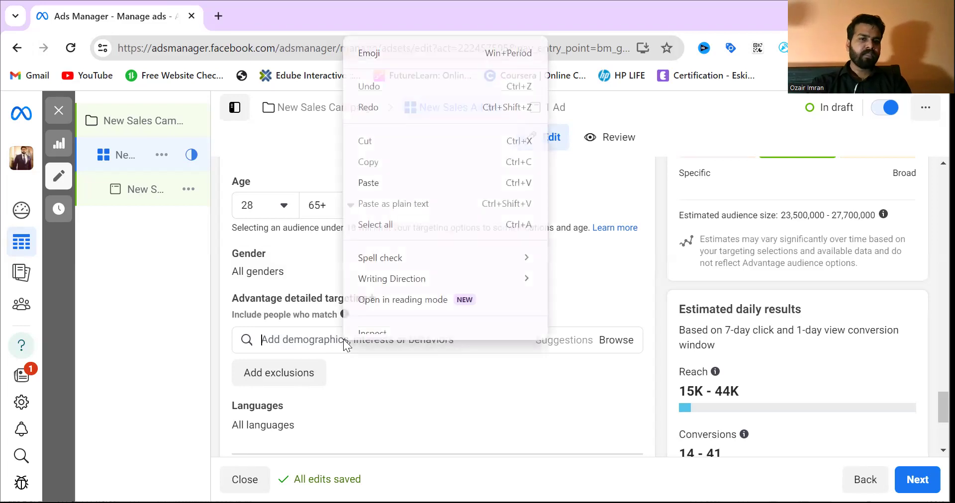
pyautogui.click(313, 339)
pyautogui.write('solar')
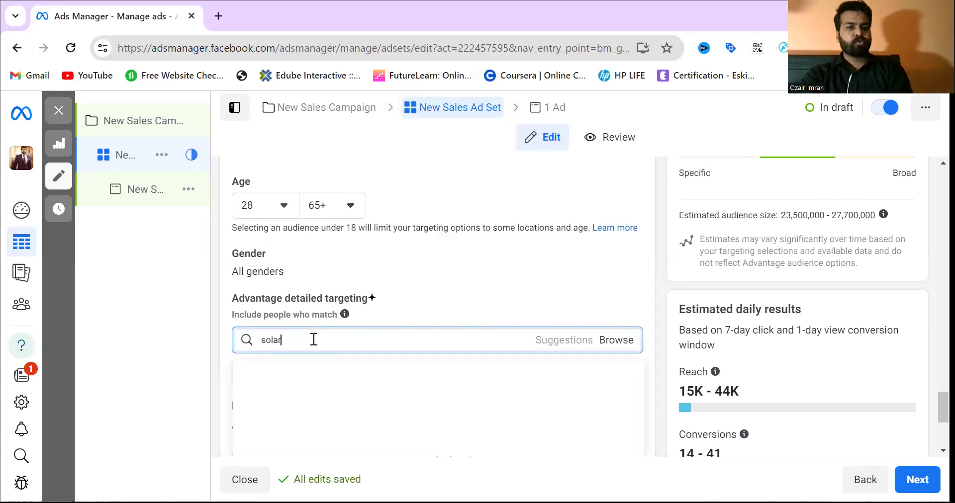
pyautogui.write(' co')
pyautogui.press('BackSpace')
pyautogui.press('BackSpace')
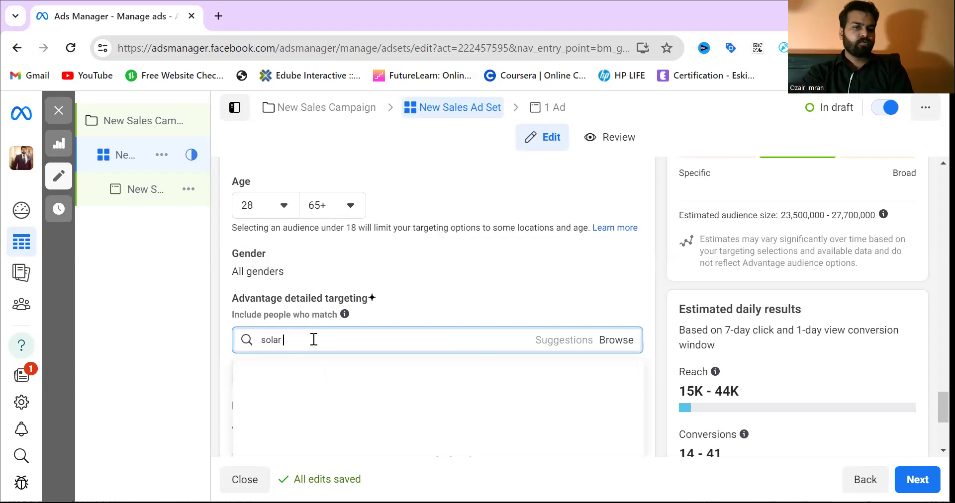
pyautogui.write('power')
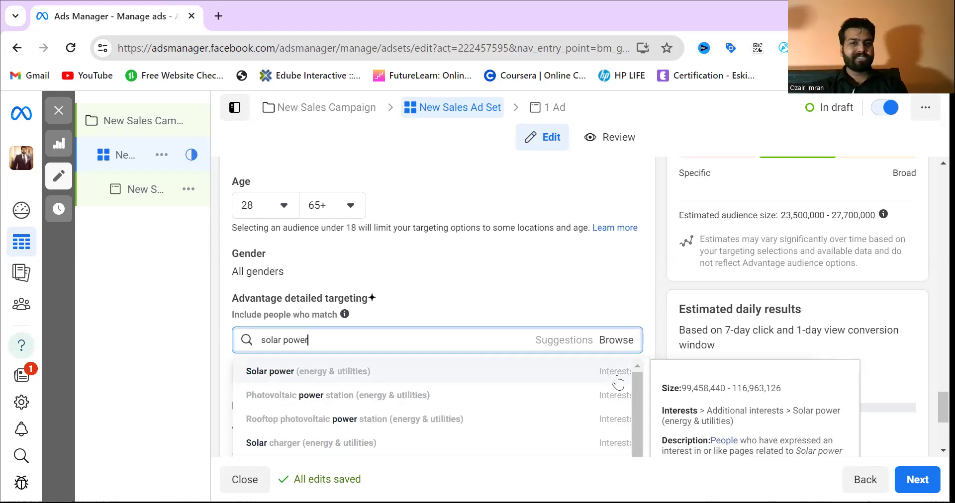
pyautogui.click(557, 375)
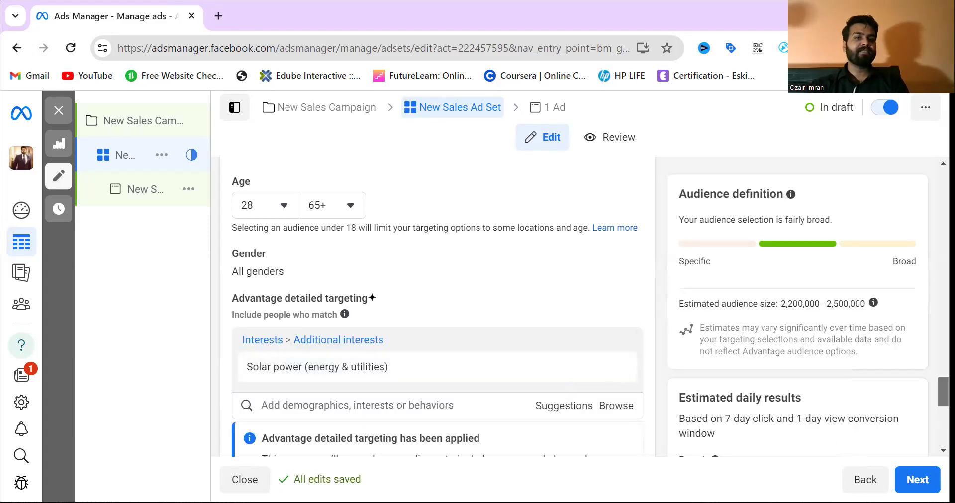
# Add the suggested energy & utilities interests Solar panel, Renewable energy, Sustainable energy, Efficient energy use and Solar energy to the detailed targeting.
pyautogui.scroll(-3, 433, 306)
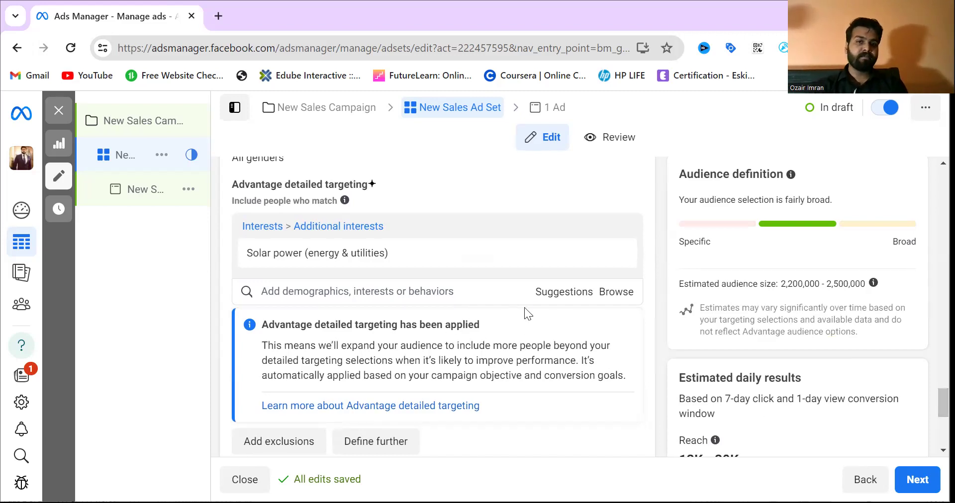
pyautogui.click(564, 292)
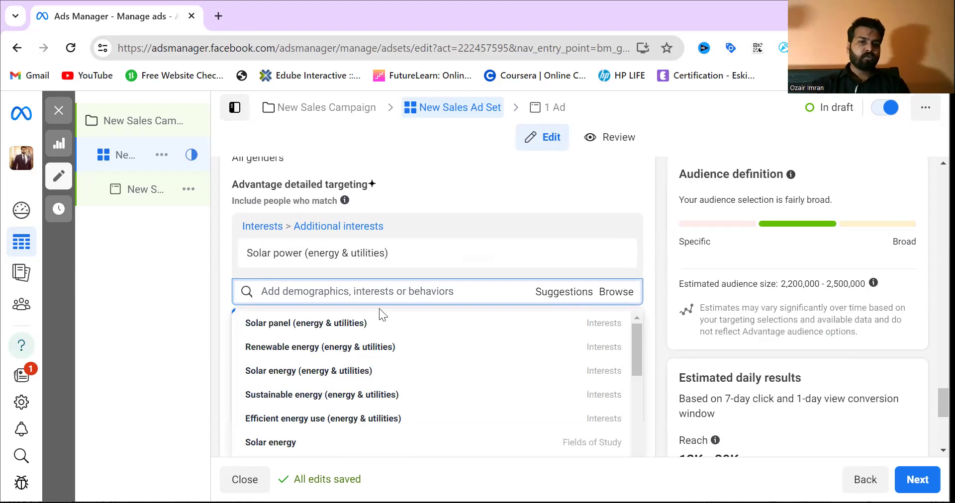
pyautogui.moveTo(311, 325)
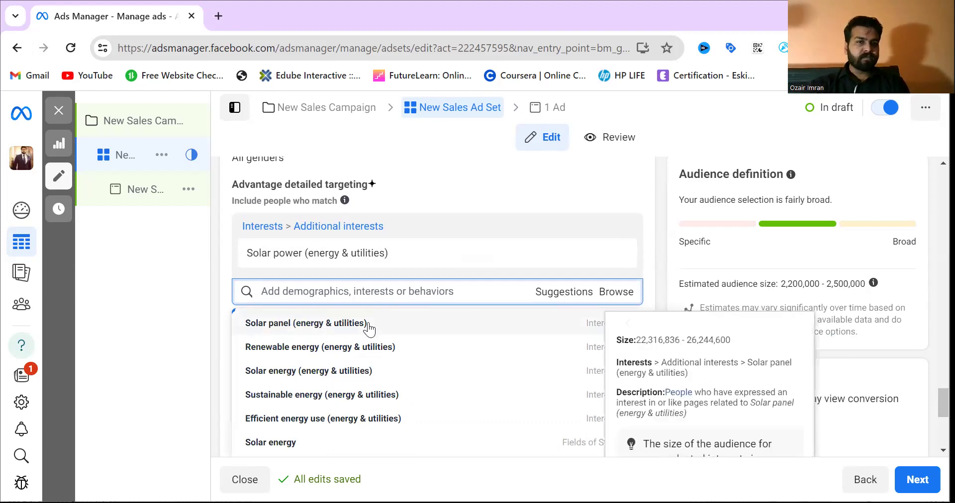
pyautogui.click(334, 329)
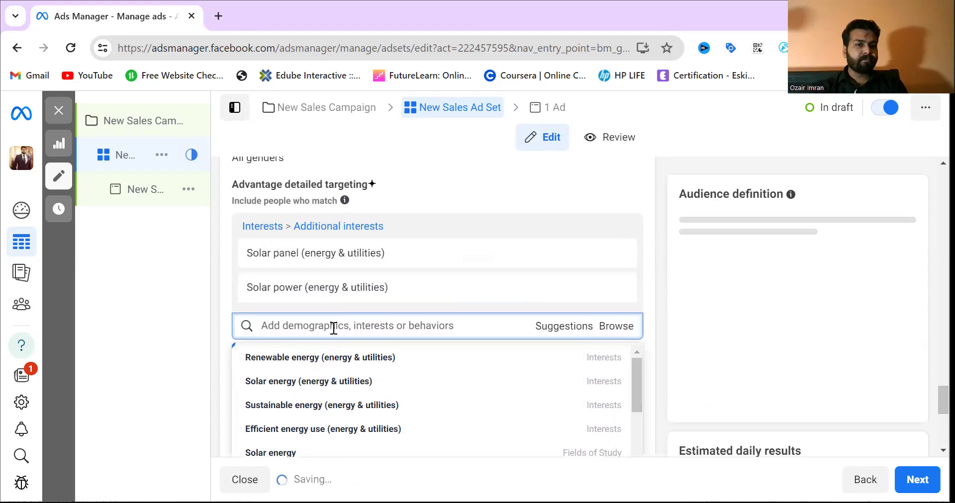
pyautogui.click(278, 358)
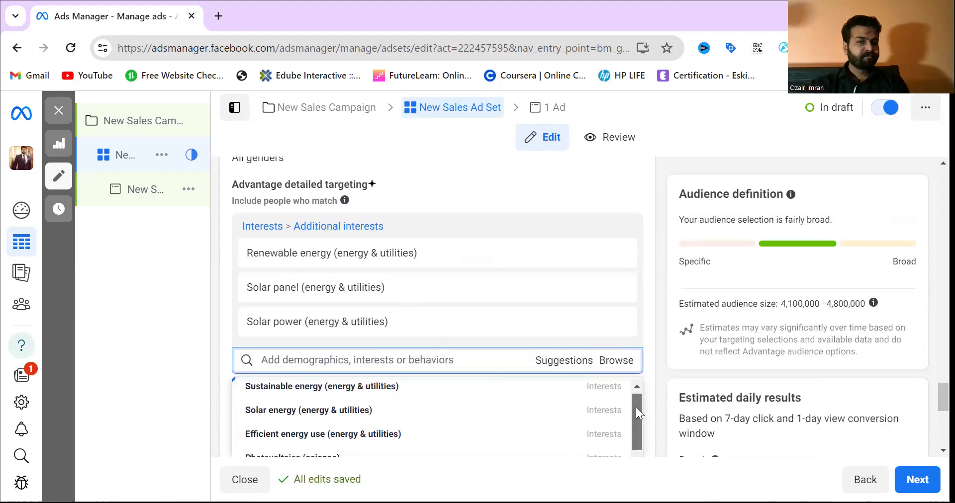
pyautogui.moveTo(478, 405)
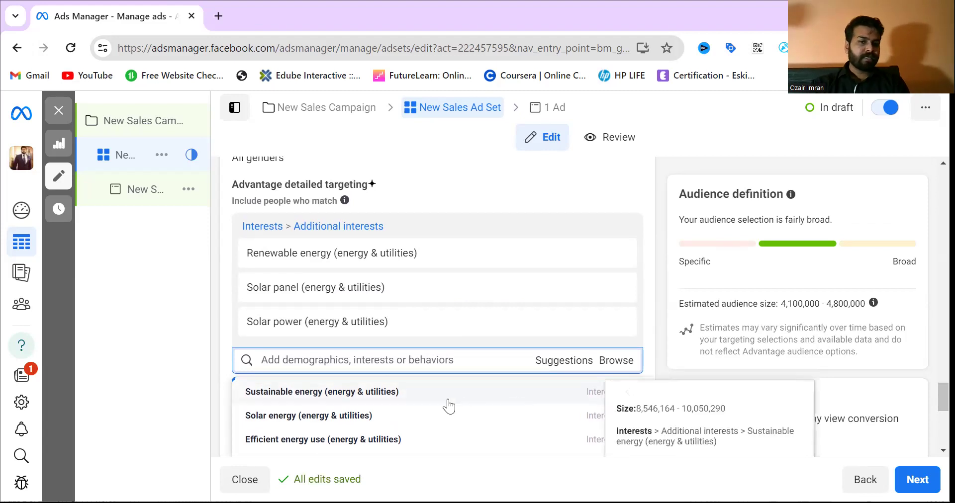
pyautogui.click(379, 394)
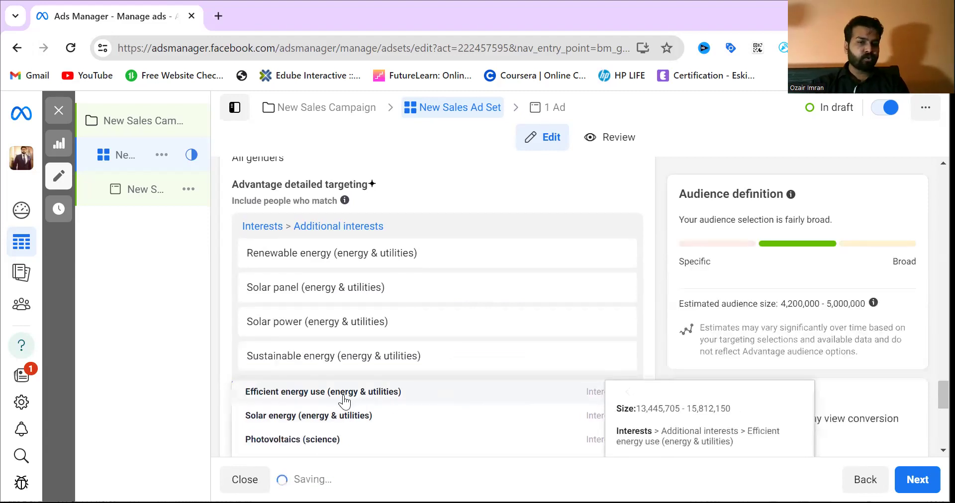
pyautogui.click(302, 395)
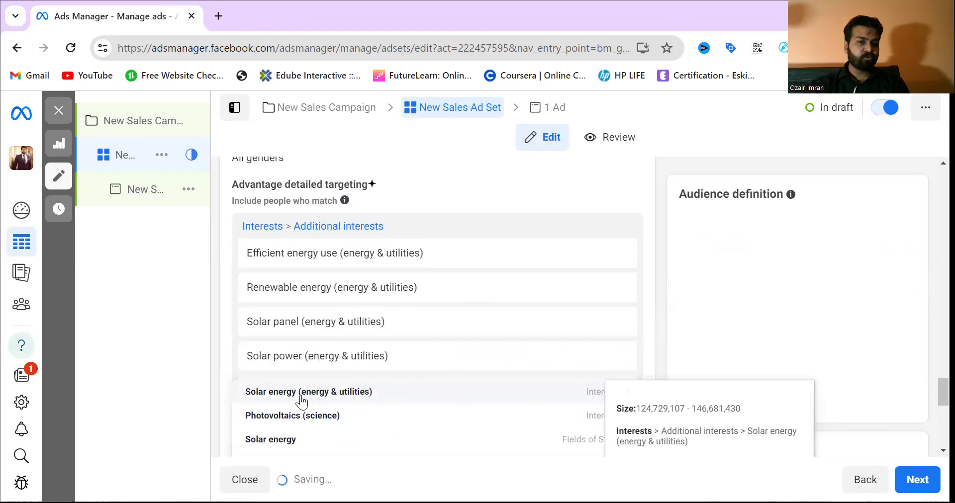
pyautogui.click(301, 395)
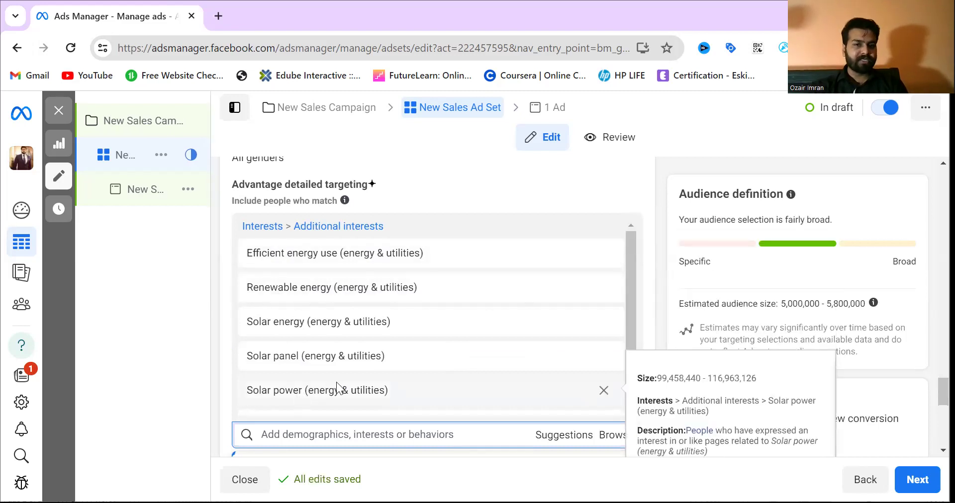
# Remove the Solar power (energy & utilities) interest from the detailed targeting and close the suggestions.
pyautogui.click(603, 390)
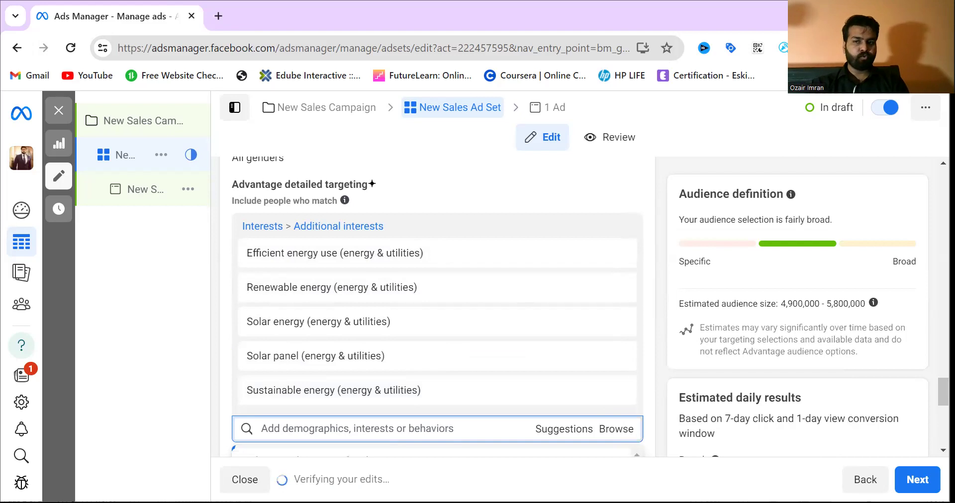
pyautogui.scroll(-3, 698, 334)
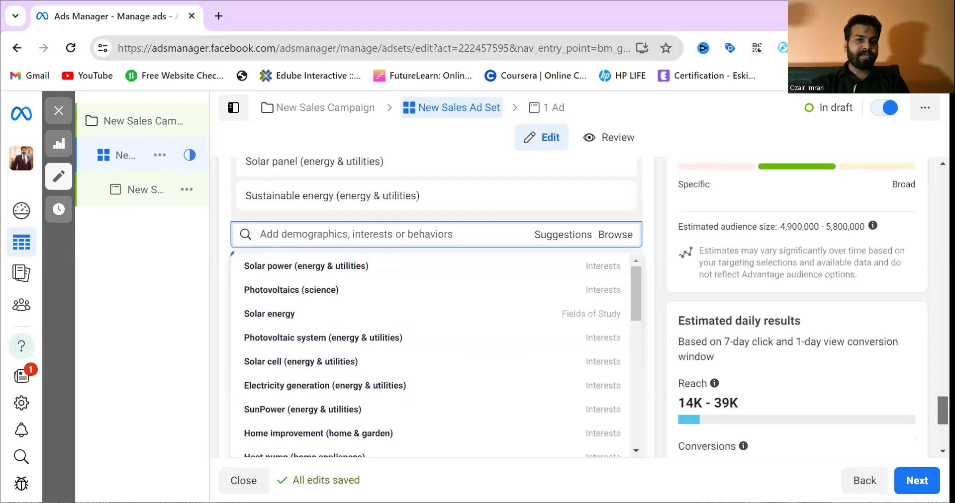
pyautogui.click(699, 334)
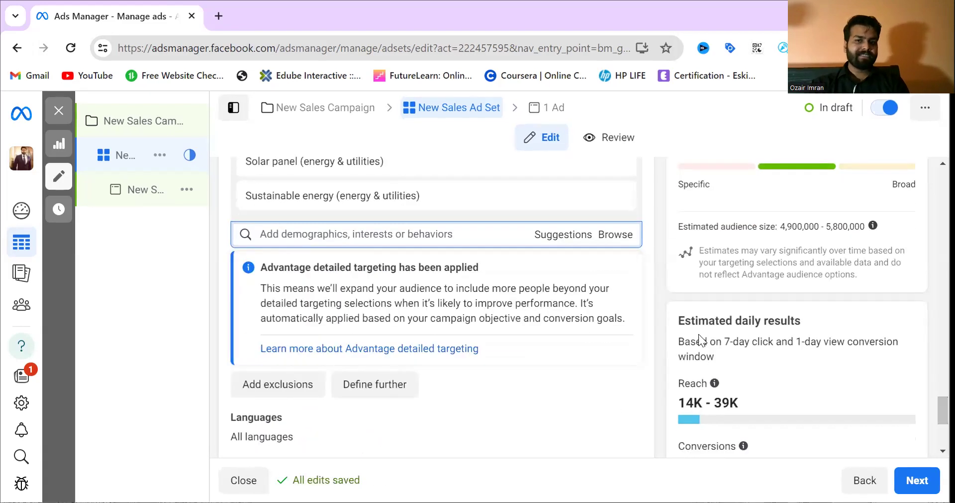
# Browse the demographic targeting categories, examining the Life events and Anniversary options.
pyautogui.click(617, 236)
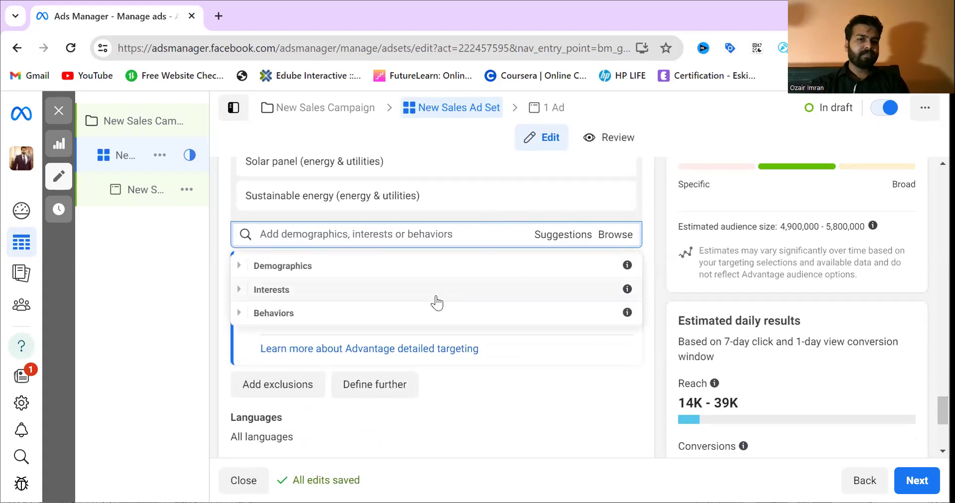
pyautogui.click(241, 268)
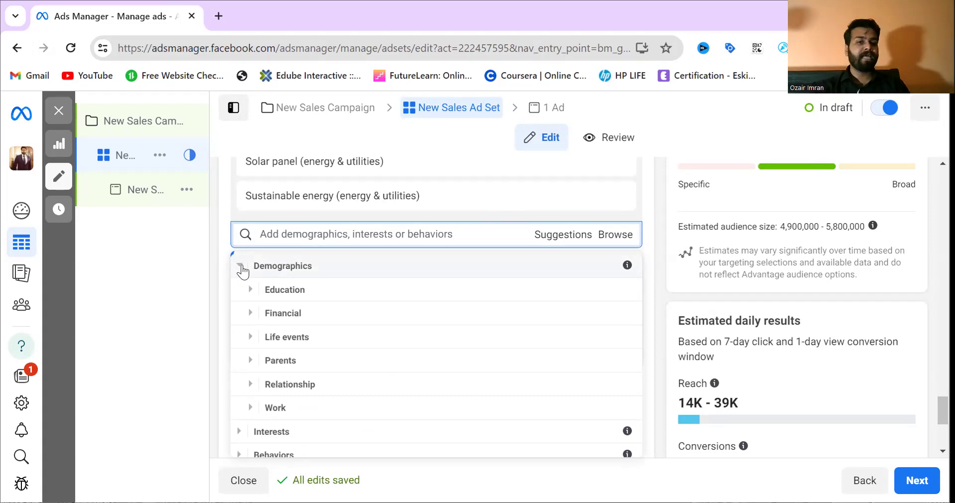
pyautogui.click(252, 342)
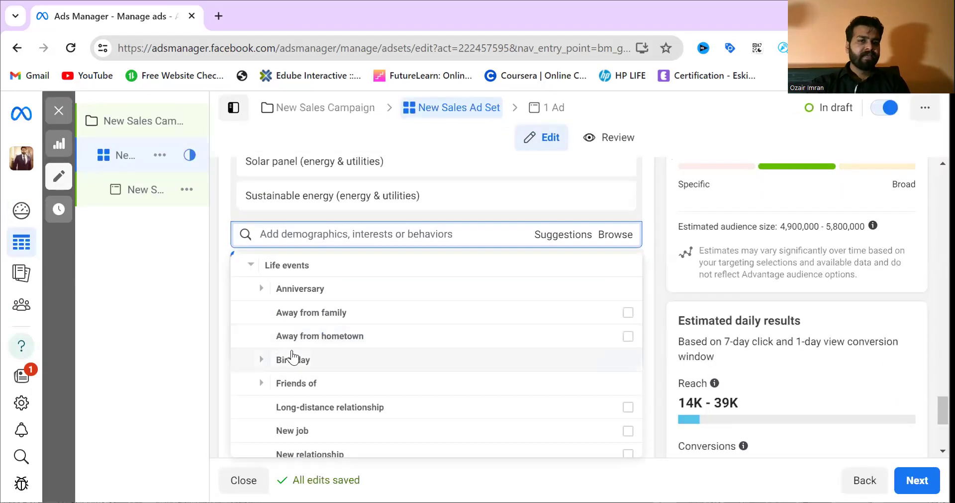
pyautogui.click(262, 289)
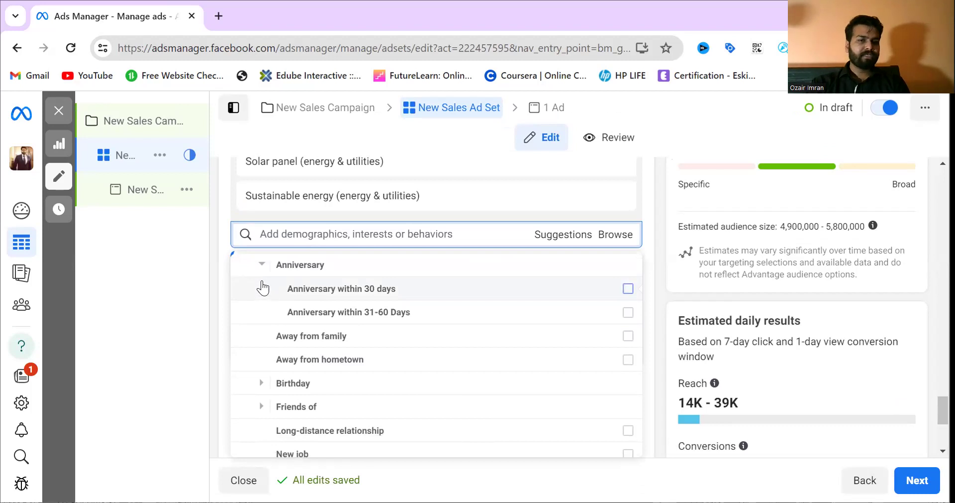
pyautogui.click(262, 272)
pyautogui.click(250, 269)
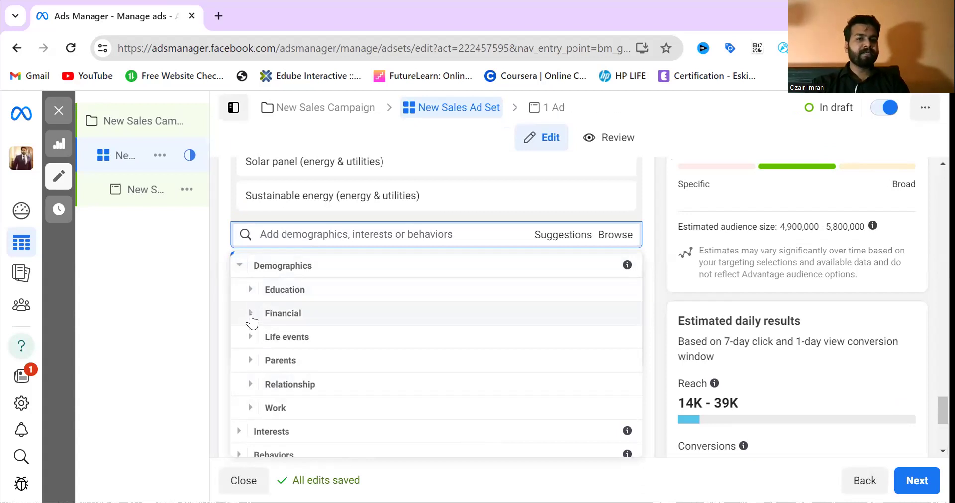
# Search the work demographics' job titles for "CEO" and add MD/CEO to the detailed targeting.
pyautogui.click(254, 407)
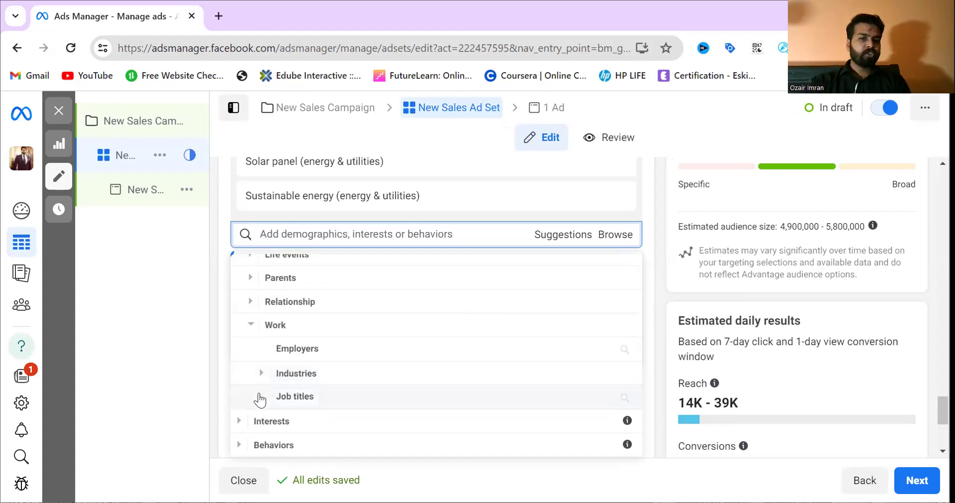
pyautogui.click(259, 397)
pyautogui.click(324, 269)
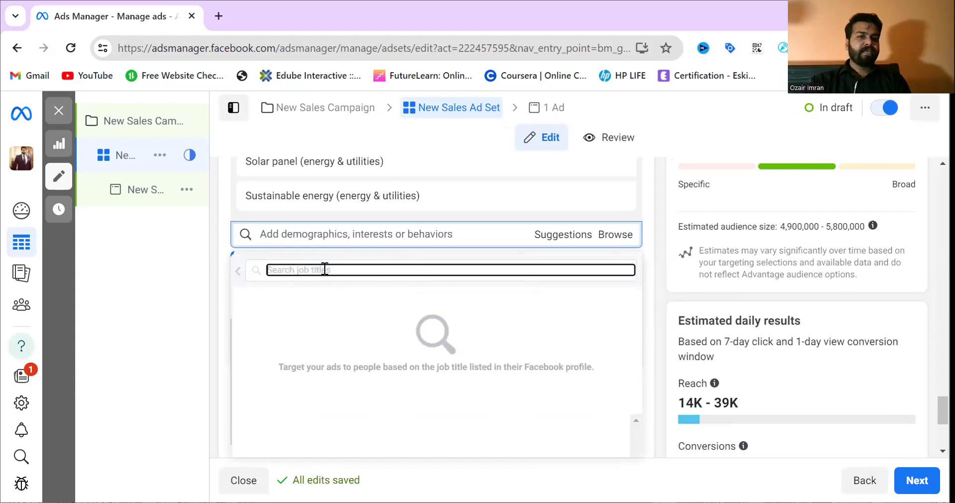
pyautogui.write('CEo')
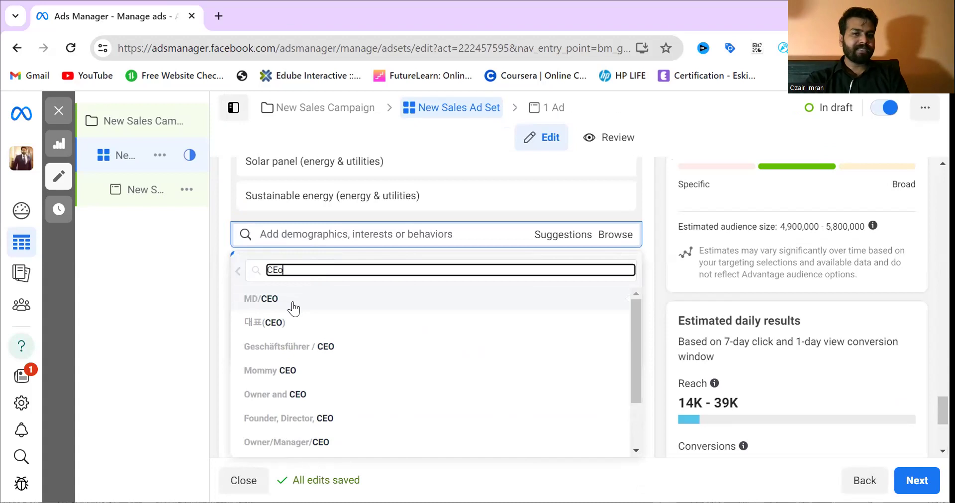
pyautogui.moveTo(291, 308)
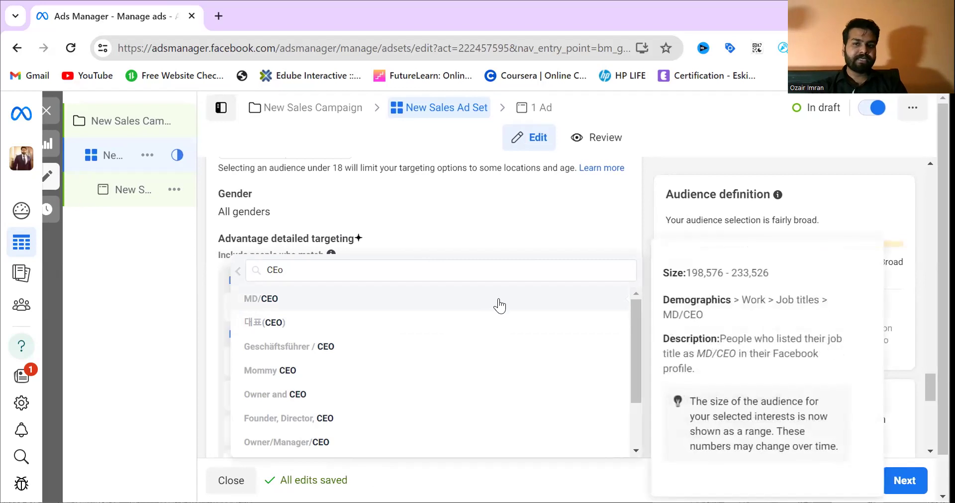
pyautogui.click(655, 233)
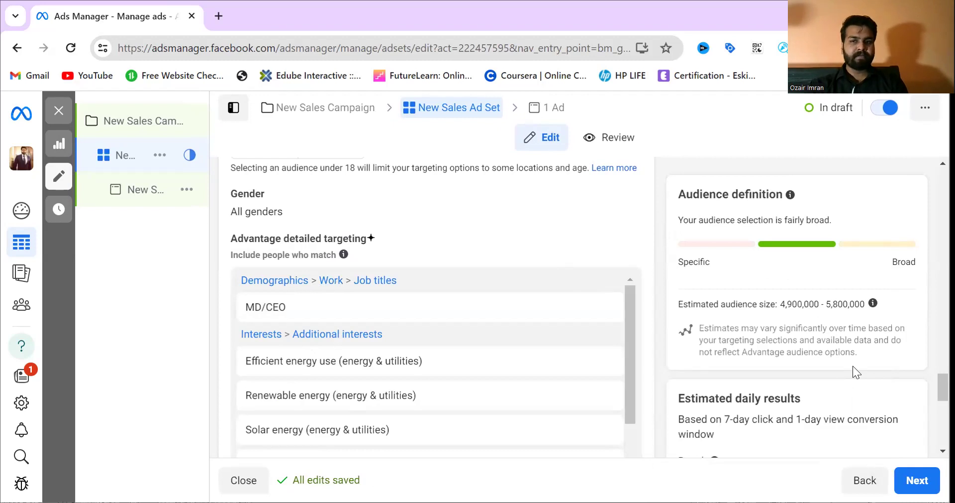
# Search the detailed targeting for "chief finan" and add the Chief financial officer job title.
pyautogui.moveTo(456, 297)
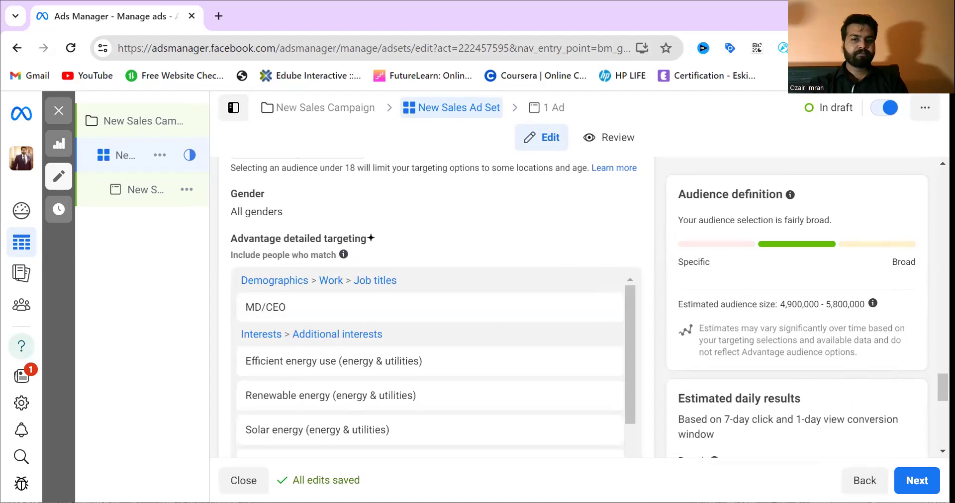
pyautogui.scroll(-5, 630, 290)
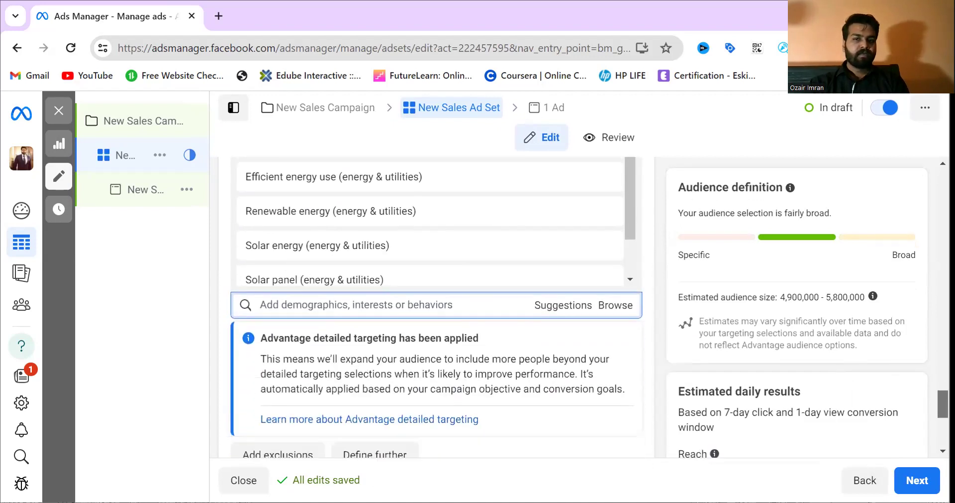
pyautogui.click(391, 284)
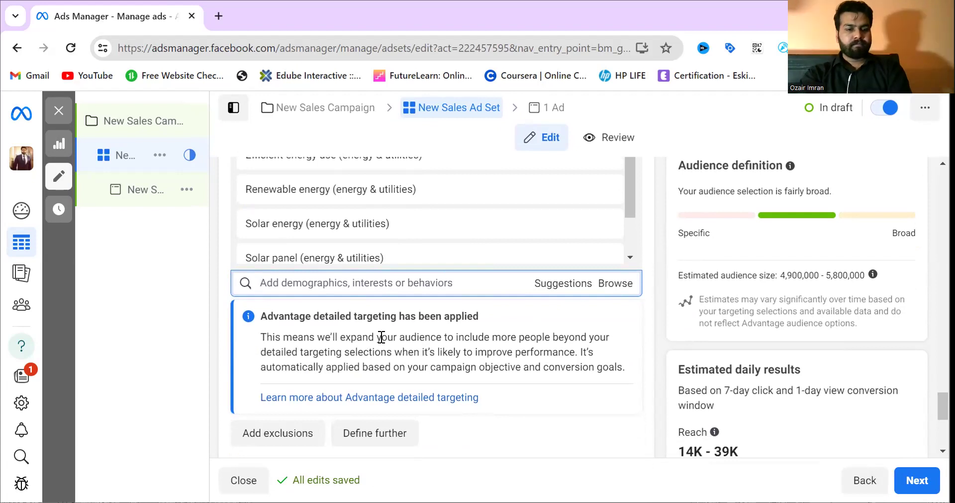
pyautogui.write('chief f')
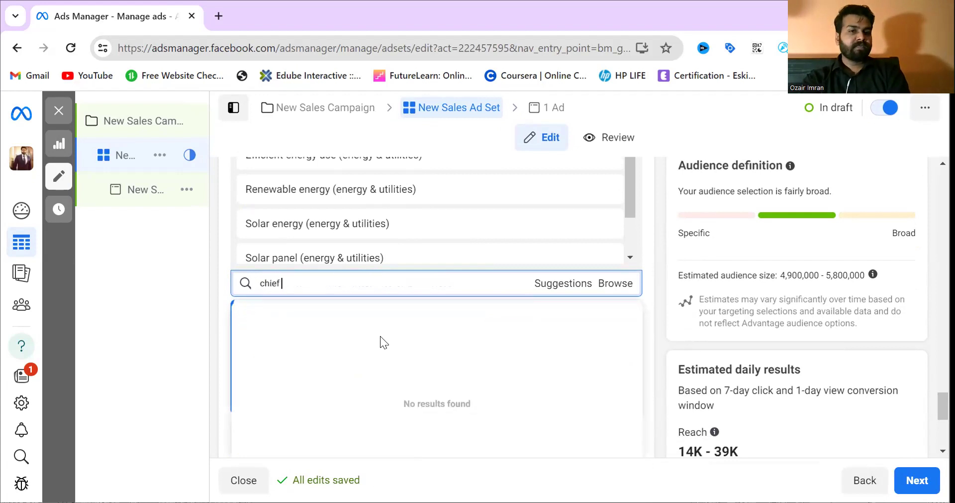
pyautogui.write('inan')
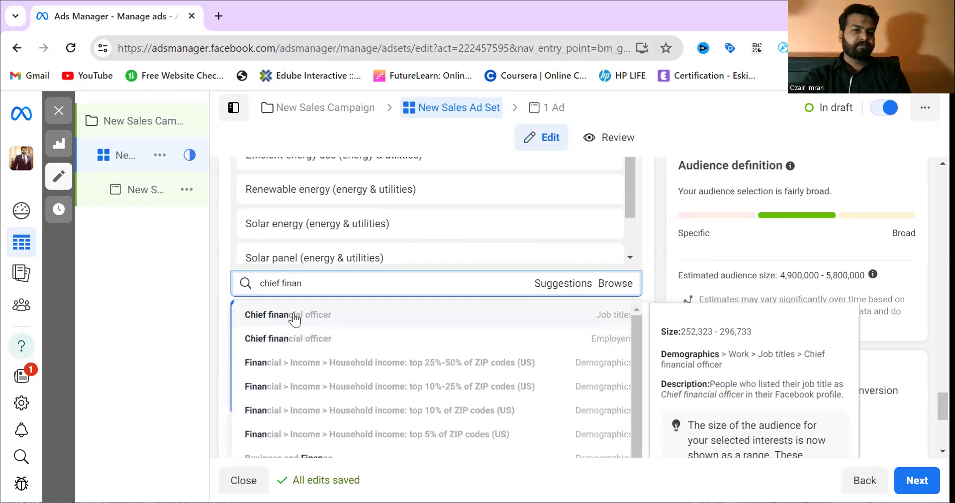
pyautogui.click(294, 315)
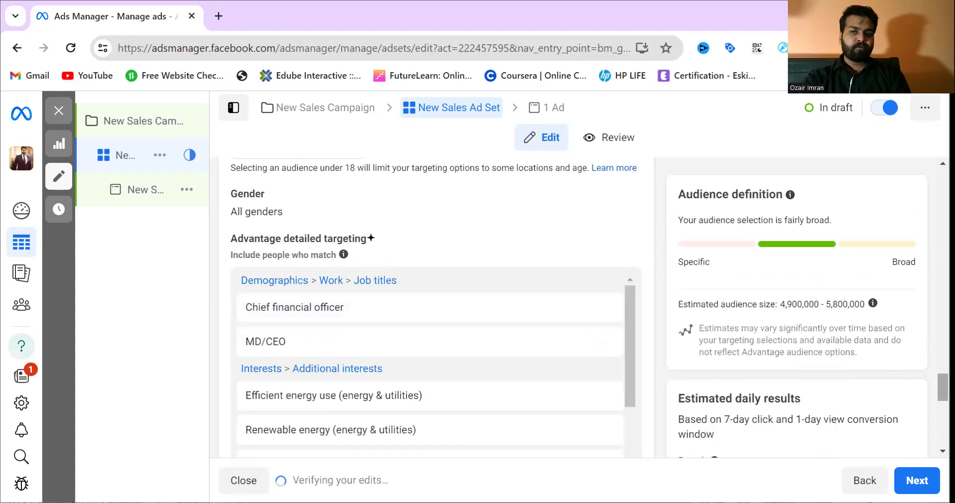
# Search the detailed targeting for "NGO" and look through the matching options.
pyautogui.scroll(-4, 398, 318)
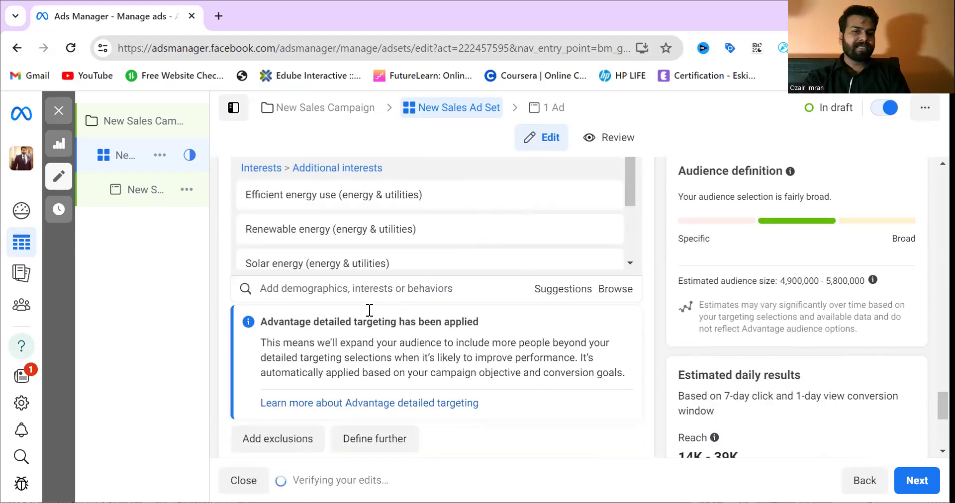
pyautogui.click(373, 297)
pyautogui.write('ng')
pyautogui.press('BackSpace')
pyautogui.press('BackSpace')
pyautogui.write('NG')
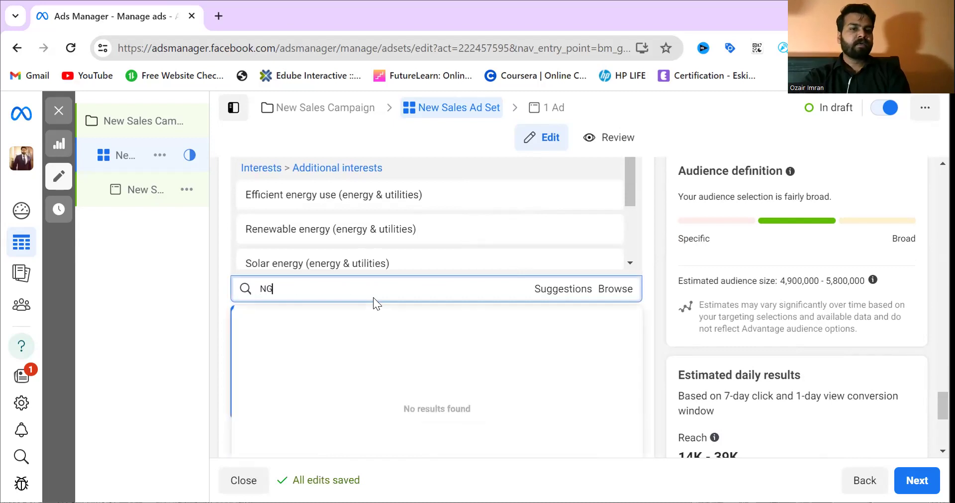
pyautogui.write('O')
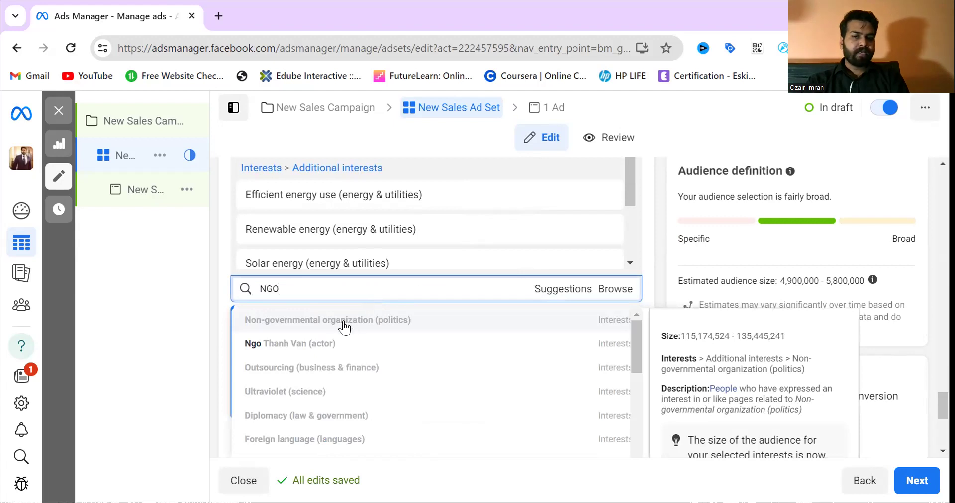
pyautogui.moveTo(635, 336); pyautogui.dragTo(633, 385)
# Replace the detailed targeting search with "School" and look through the matching interests and schools.
pyautogui.moveTo(632, 402); pyautogui.dragTo(193, 286)
pyautogui.press('BackSpace')
pyautogui.write('School')
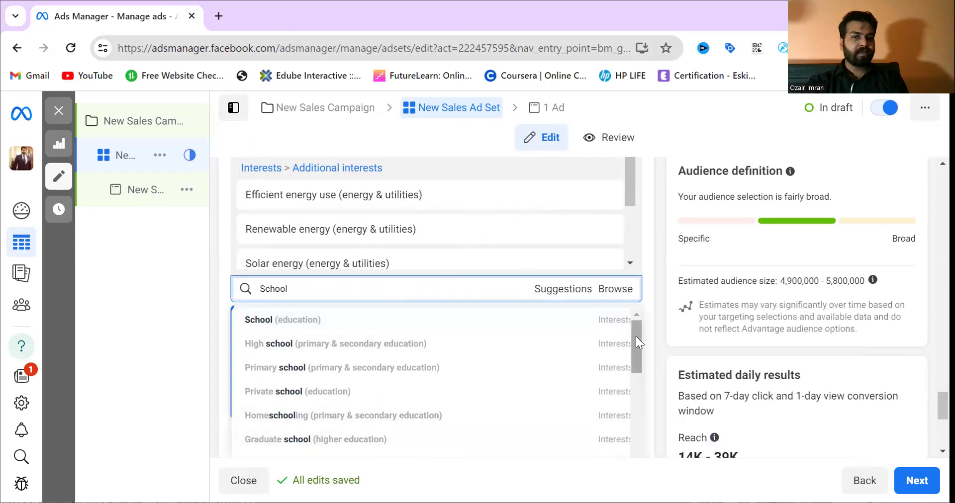
pyautogui.moveTo(636, 337); pyautogui.dragTo(635, 435)
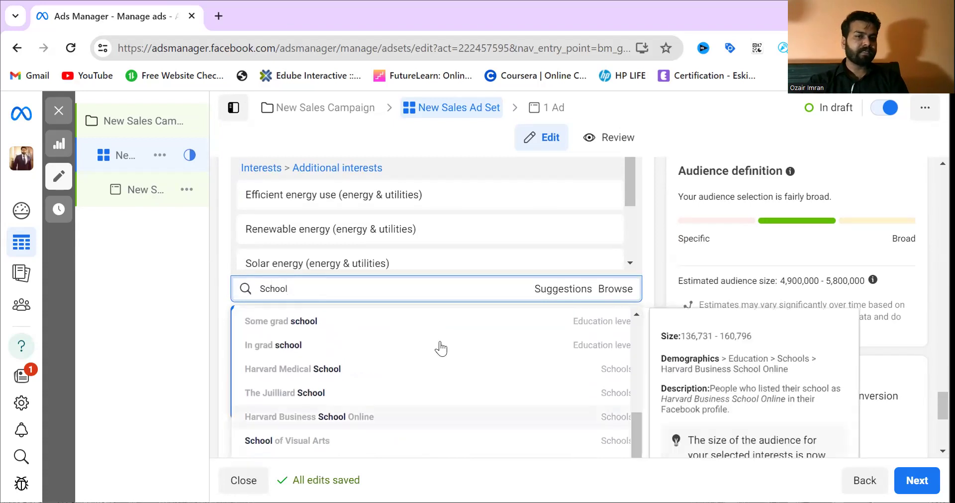
pyautogui.scroll(1, 439, 348)
# Search the detailed targeting for "The city school" and add The City School Official from the schools category.
pyautogui.press('BackSpace')
pyautogui.press('BackSpace')
pyautogui.press('BackSpace')
pyautogui.press('BackSpace')
pyautogui.press('BackSpace')
pyautogui.write('The city')
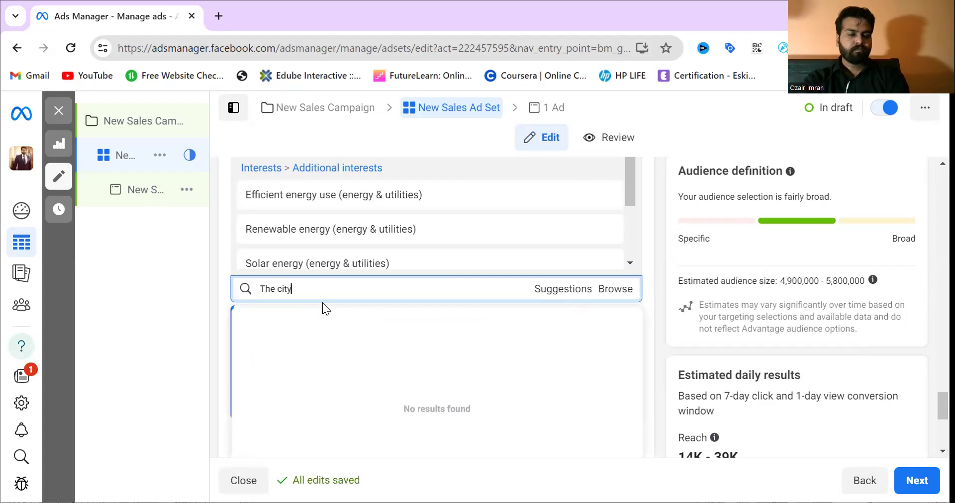
pyautogui.write(' school')
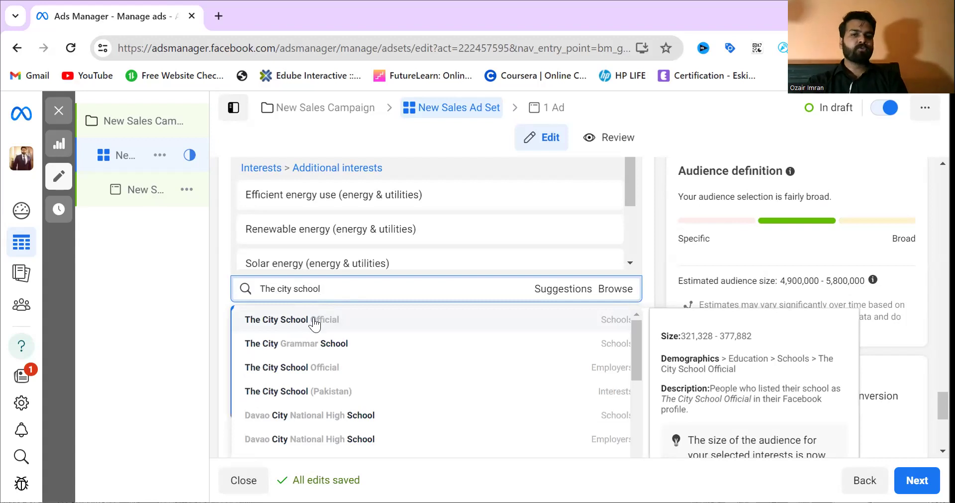
pyautogui.click(313, 320)
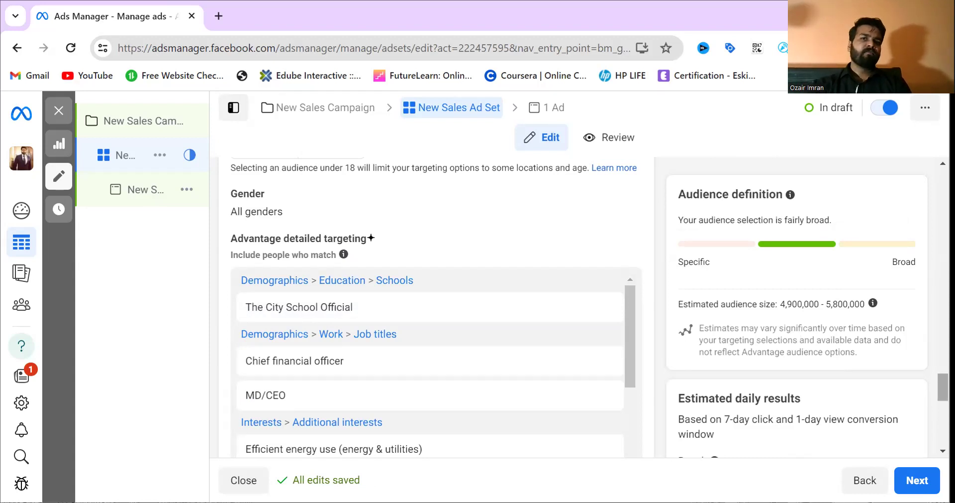
# Review the brand safety and suitability settings under Placements and switch the ad set to Manual placements.
pyautogui.scroll(-1, 436, 306)
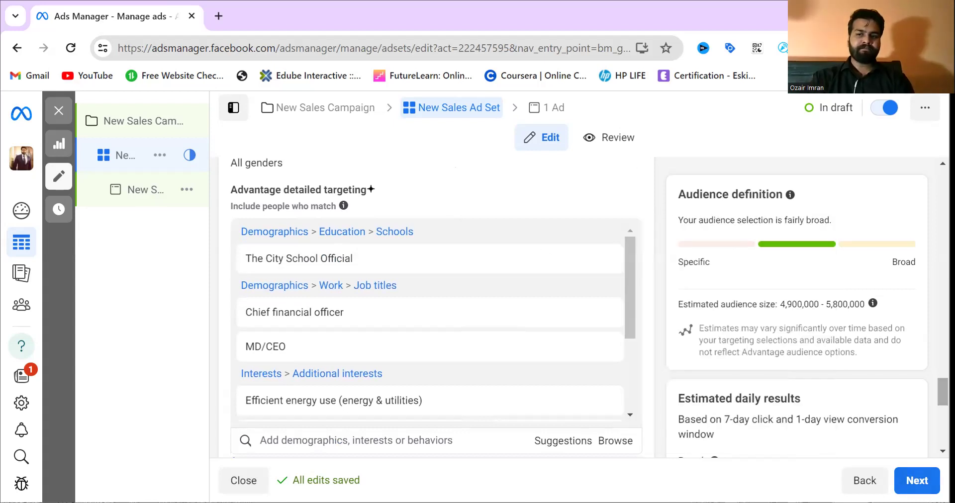
pyautogui.scroll(-8, 436, 299)
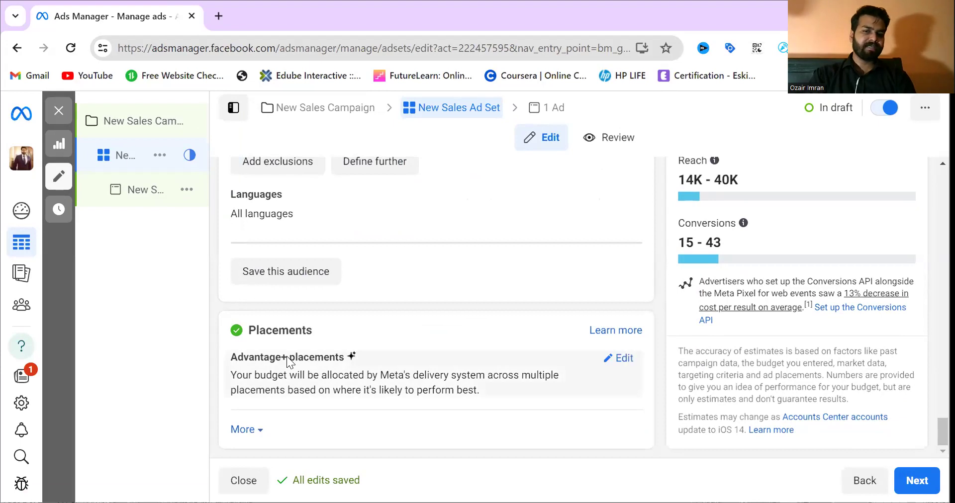
pyautogui.click(244, 431)
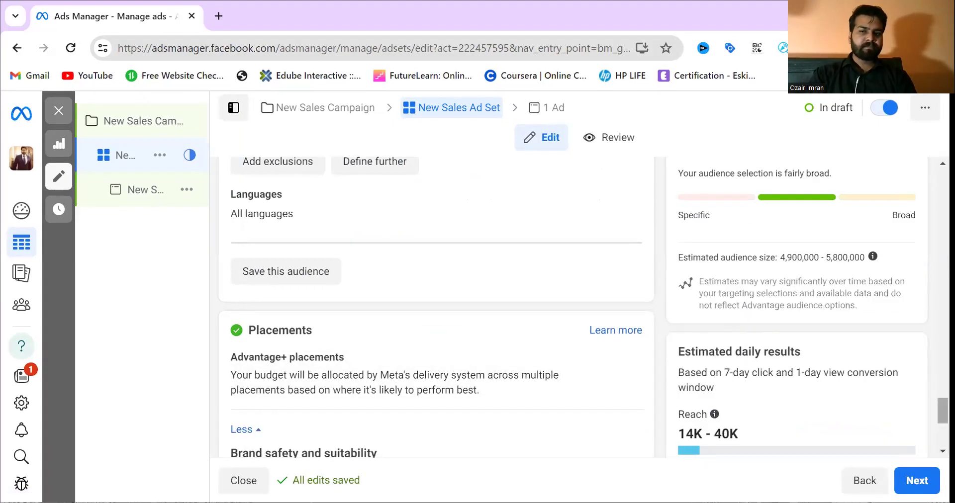
pyautogui.scroll(-5, 943, 410)
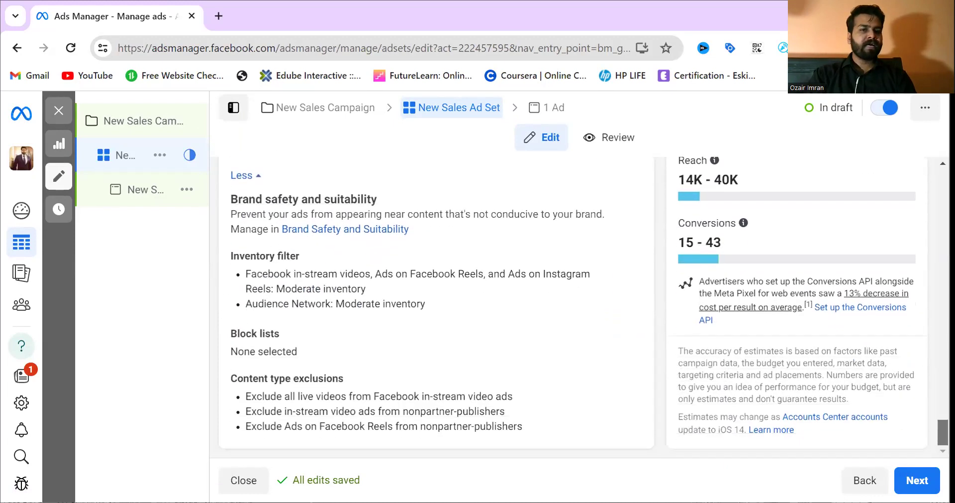
pyautogui.scroll(5, 637, 371)
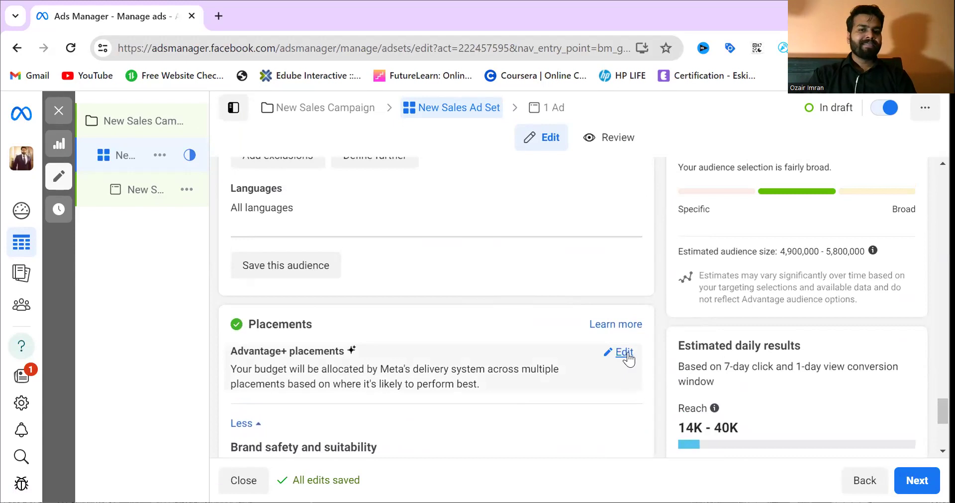
pyautogui.click(624, 354)
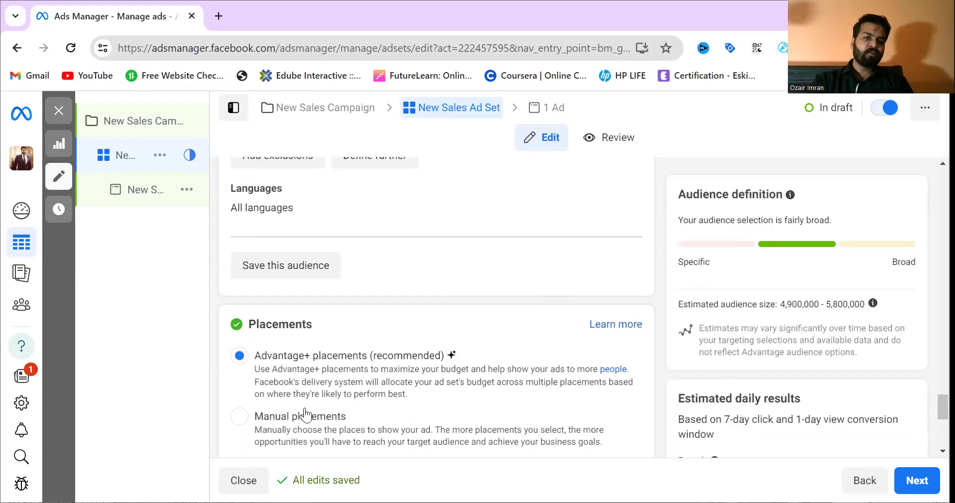
pyautogui.click(241, 418)
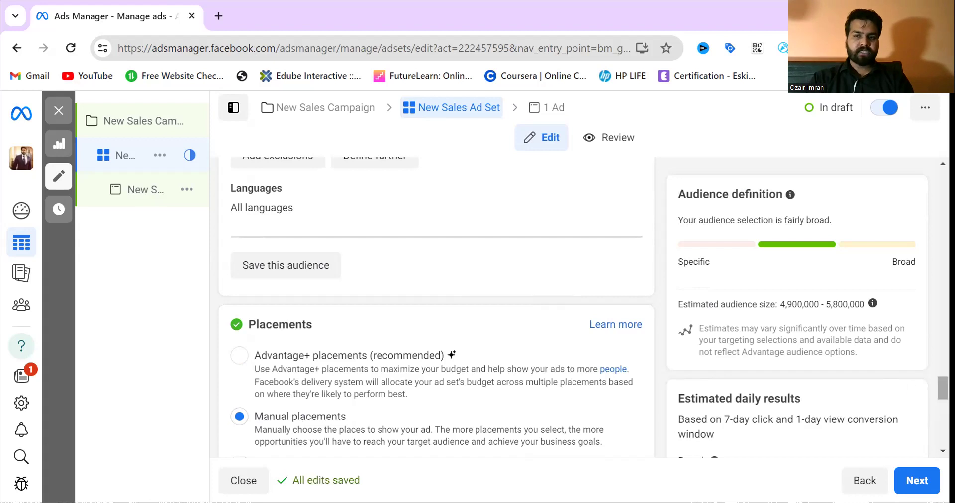
# Limit the placement platforms to Facebook by deselecting Messenger, Instagram and Audience network.
pyautogui.scroll(-4, 943, 391)
pyautogui.scroll(-2, 612, 395)
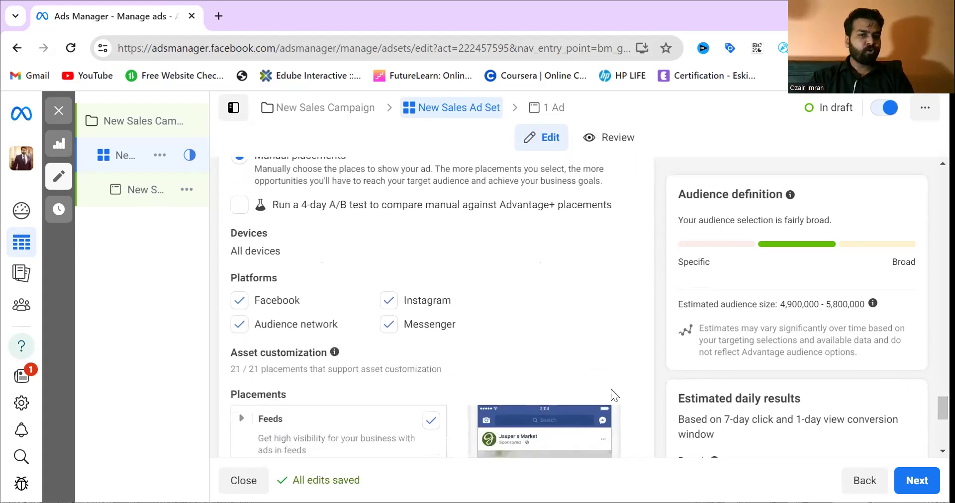
pyautogui.click(384, 324)
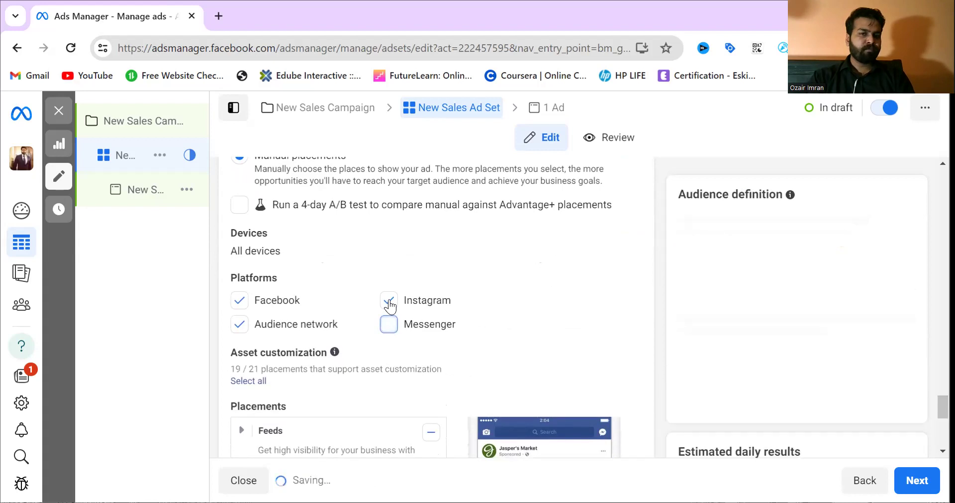
pyautogui.click(389, 302)
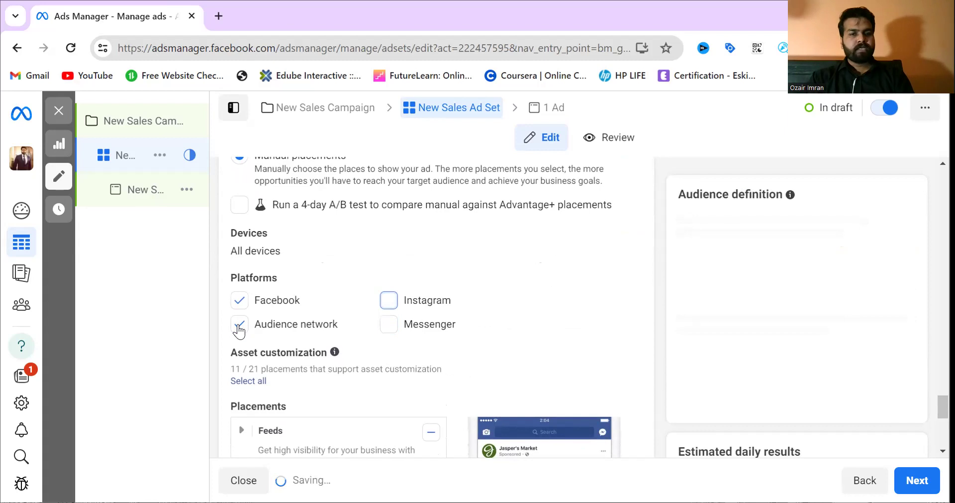
pyautogui.click(239, 326)
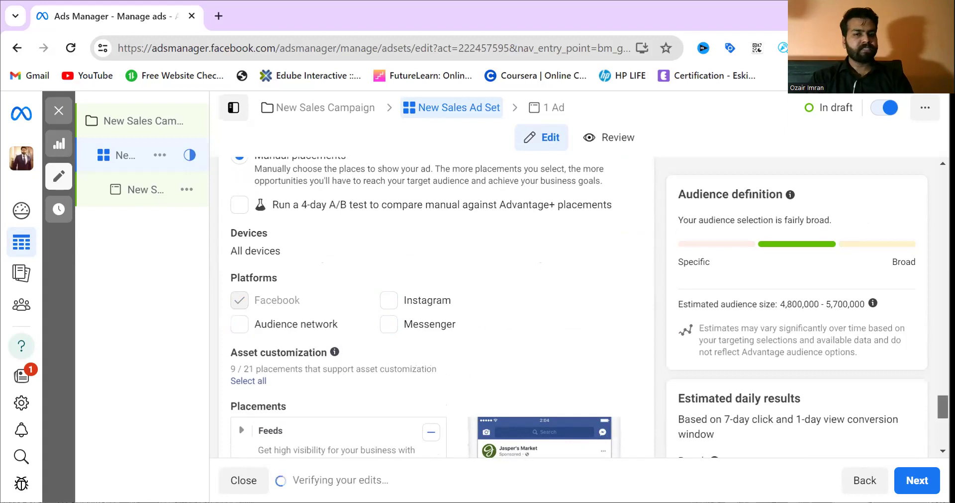
# Continue from the ad set to New Sales Ad and review its identity settings and the options for adding media.
pyautogui.scroll(-7, 436, 306)
pyautogui.click(919, 482)
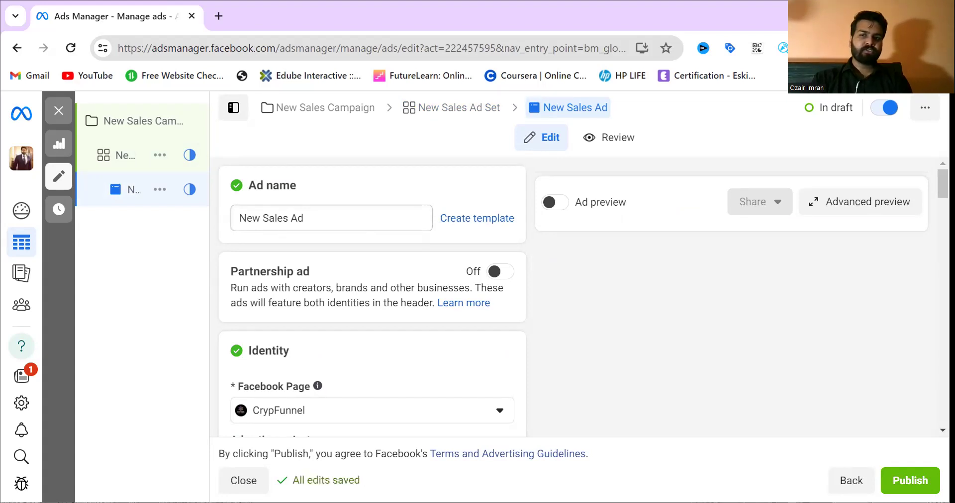
pyautogui.scroll(-6, 372, 298)
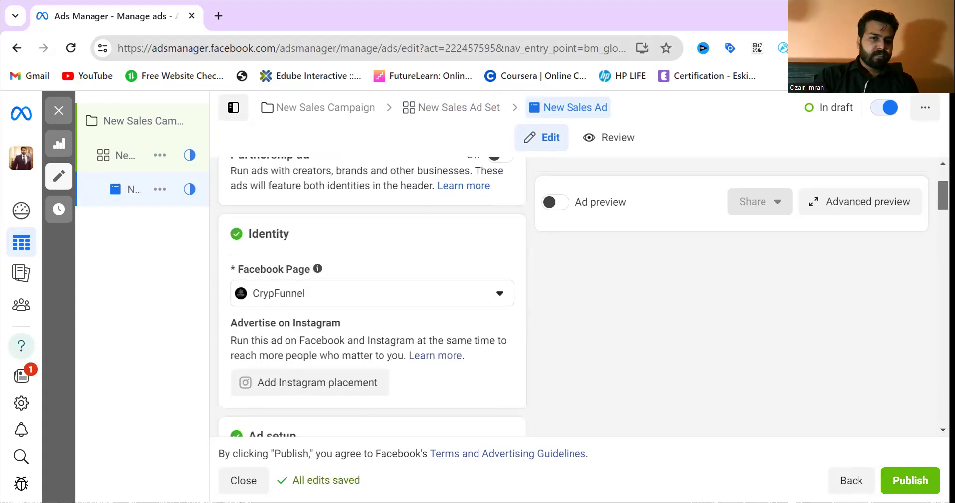
pyautogui.scroll(-8, 373, 299)
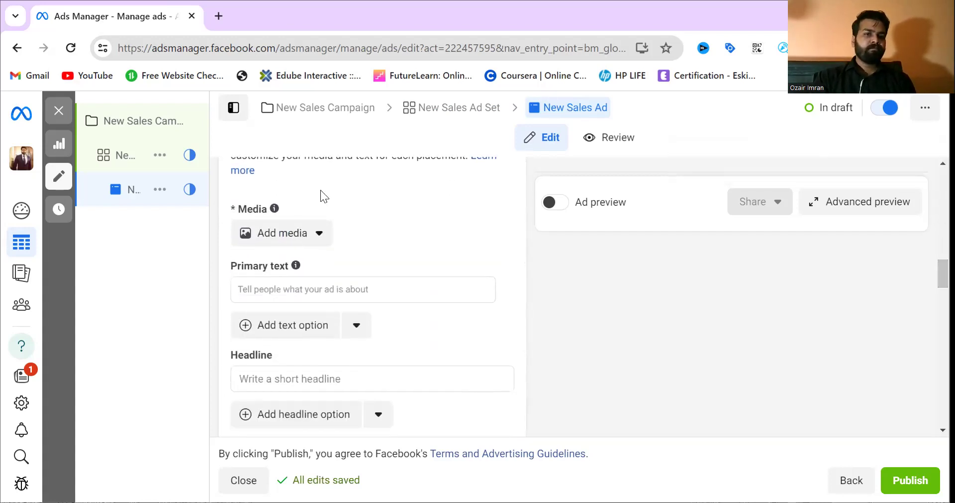
pyautogui.click(312, 239)
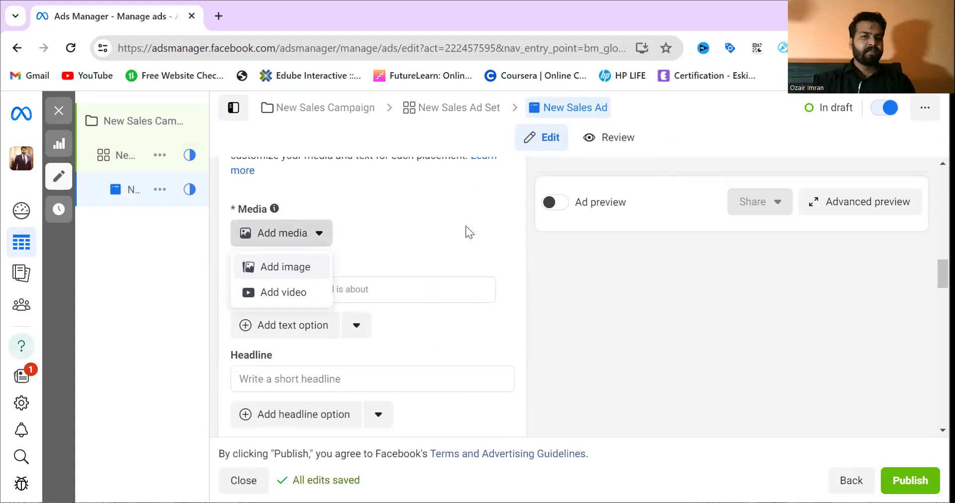
pyautogui.click(452, 229)
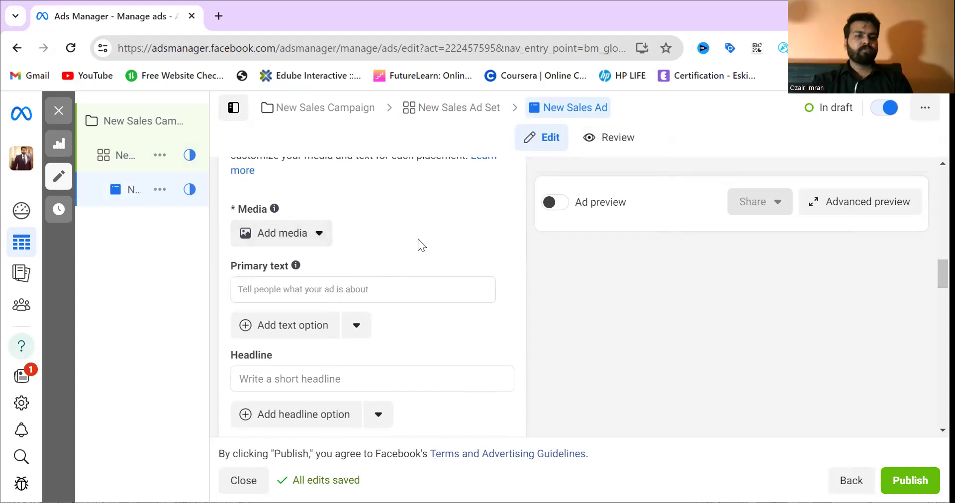
# Enter "dgfdg" as the ad's primary text and "dfghj" as its headline.
pyautogui.click(299, 295)
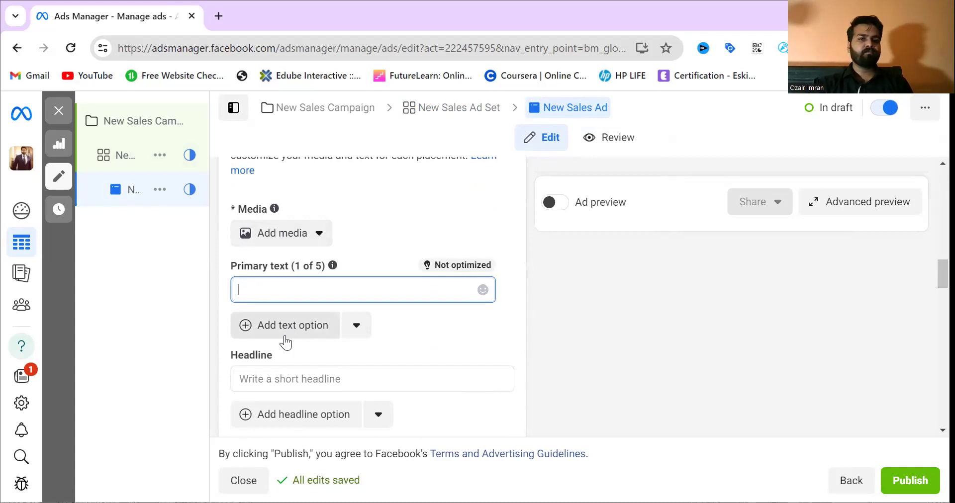
pyautogui.write('dgfdg')
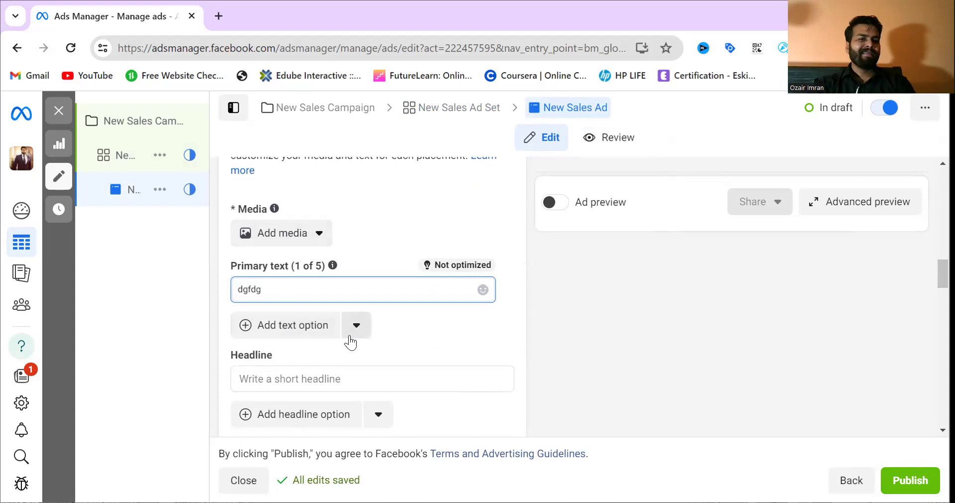
pyautogui.click(279, 379)
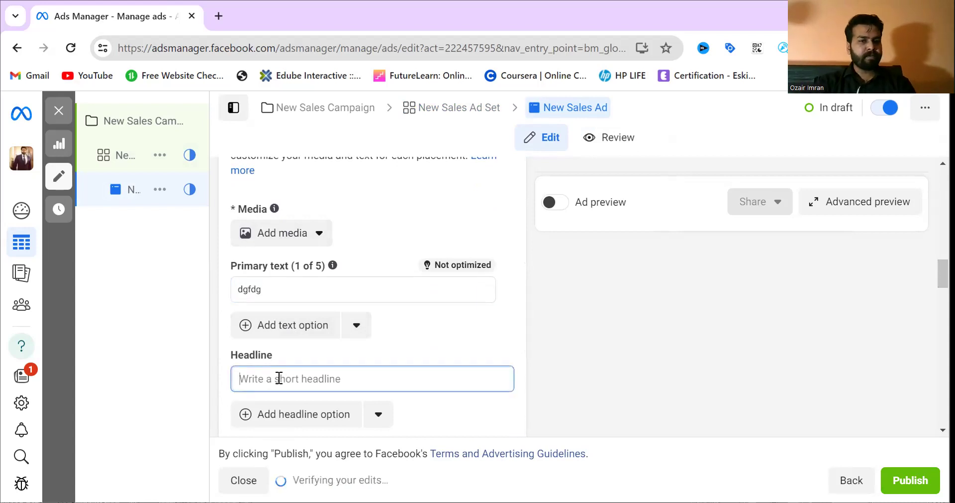
pyautogui.write('dfghj')
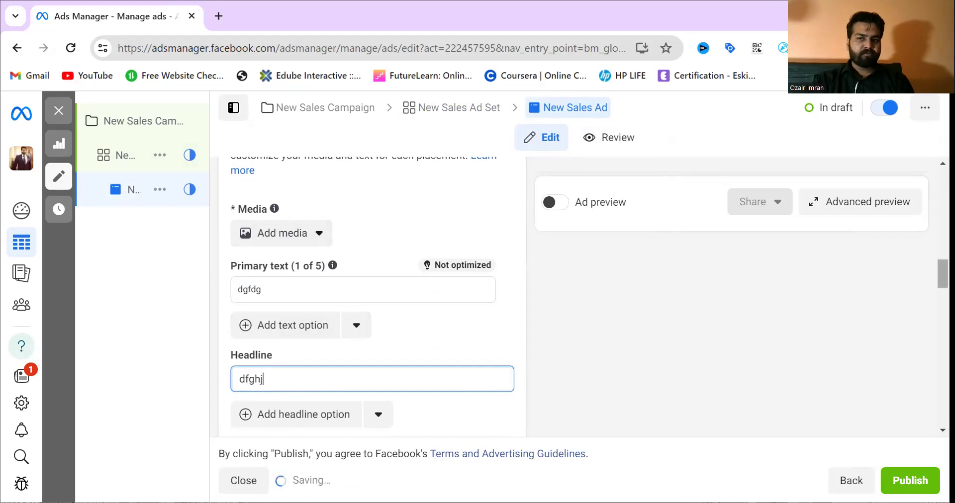
# Look through the available call to action options for the ad without changing the selection.
pyautogui.scroll(-9, 372, 299)
pyautogui.scroll(4, 372, 298)
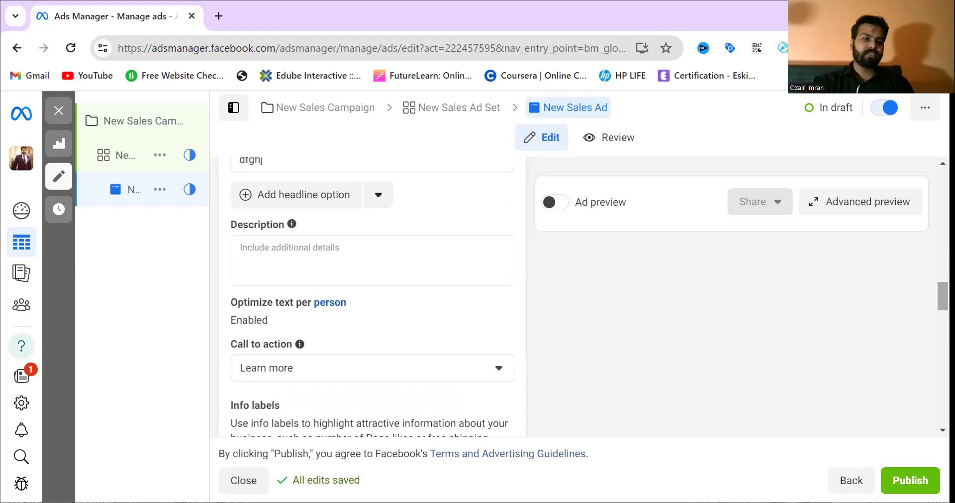
pyautogui.click(470, 375)
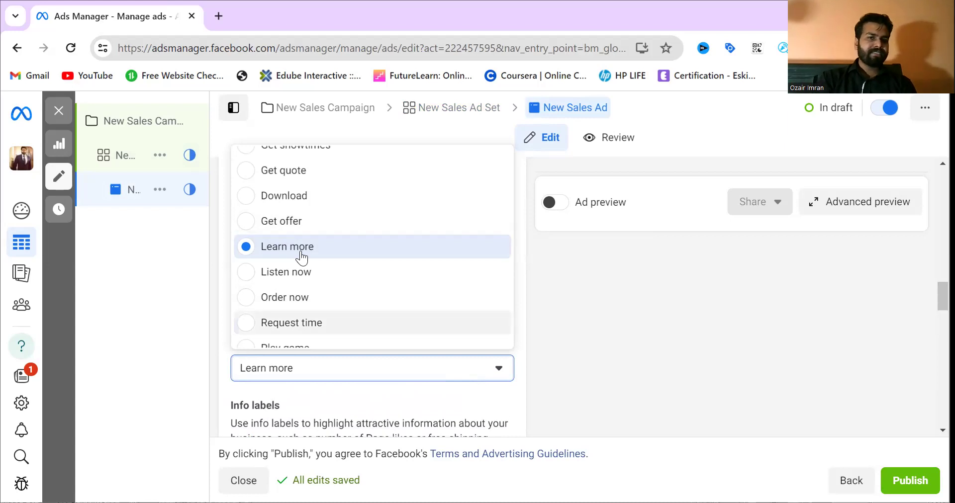
pyautogui.scroll(-3, 301, 256)
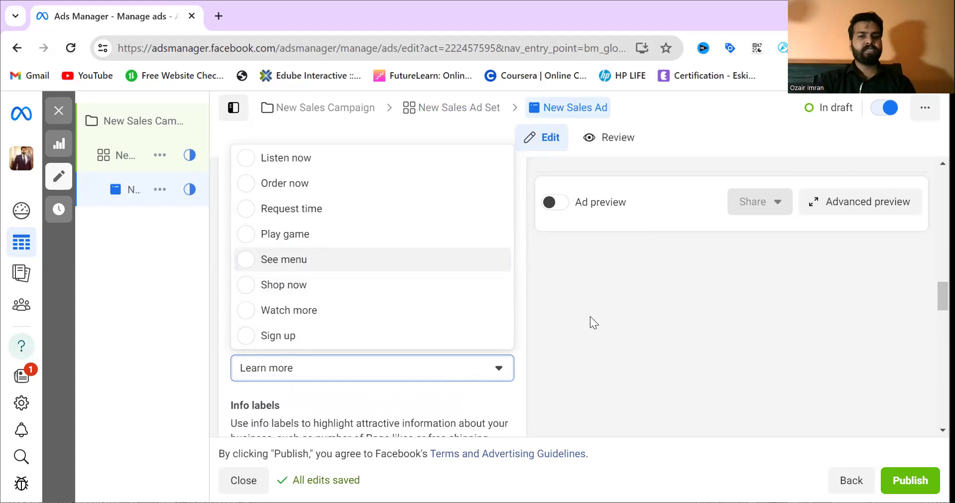
pyautogui.click(598, 327)
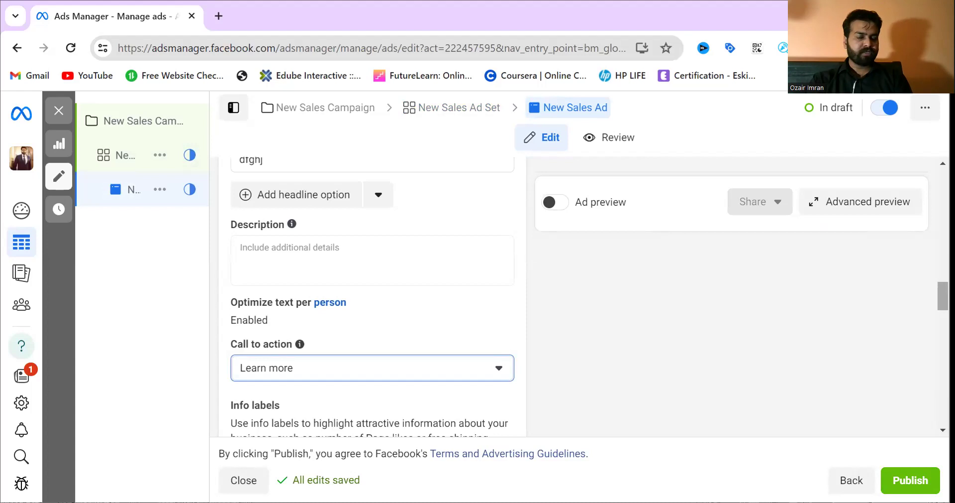
# Examine the ad's info labels, the Website URL field under Destination, and the tracking and URL parameter settings.
pyautogui.scroll(-2, 368, 298)
pyautogui.scroll(-4, 372, 299)
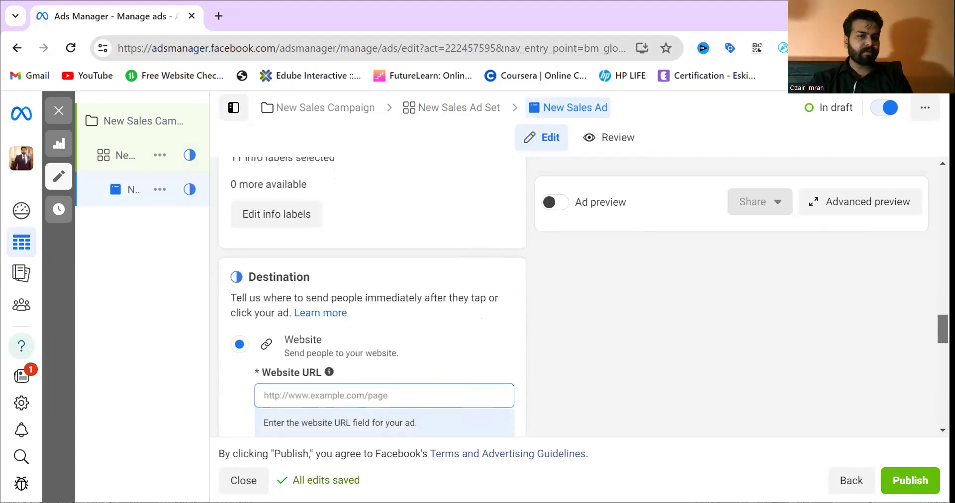
pyautogui.scroll(4, 372, 298)
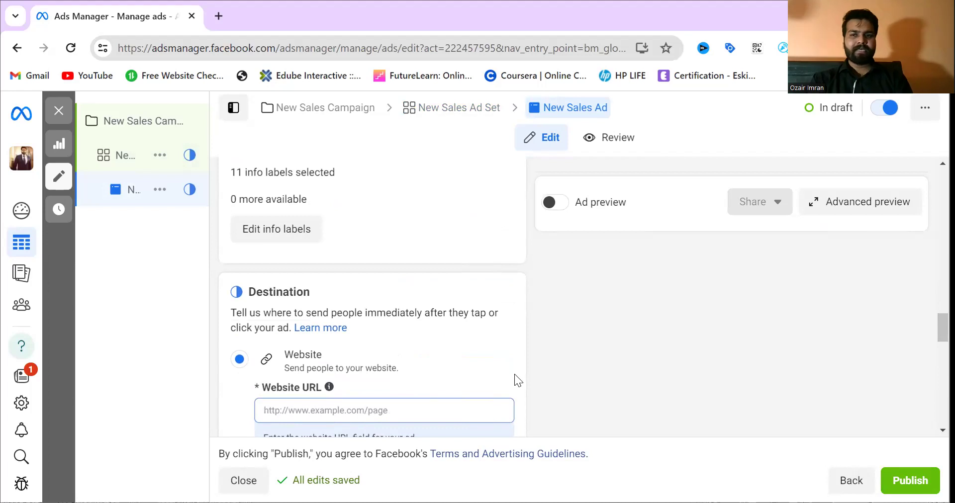
pyautogui.moveTo(943, 330); pyautogui.dragTo(943, 339)
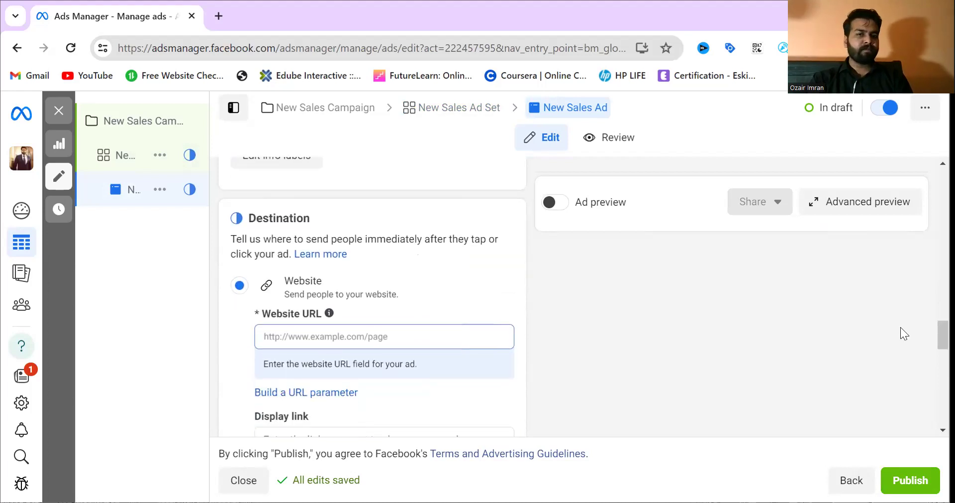
pyautogui.click(280, 335)
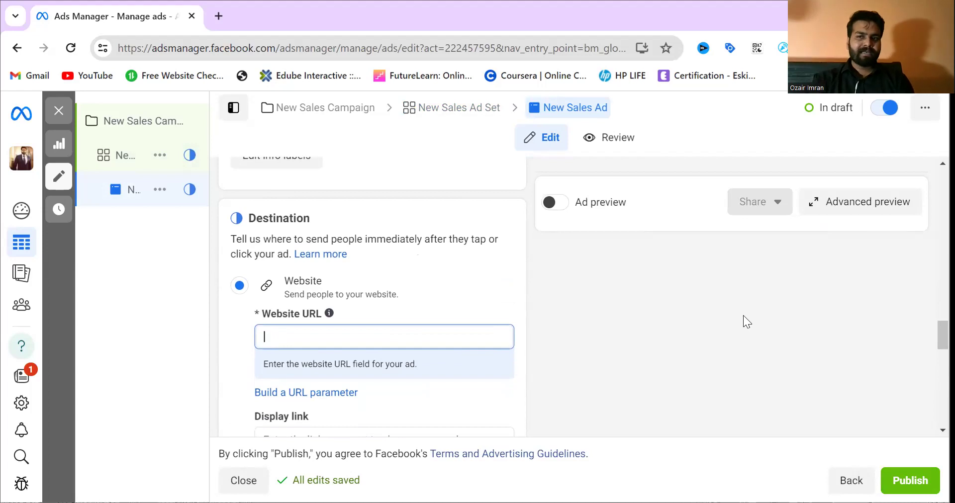
pyautogui.moveTo(942, 336); pyautogui.dragTo(943, 411)
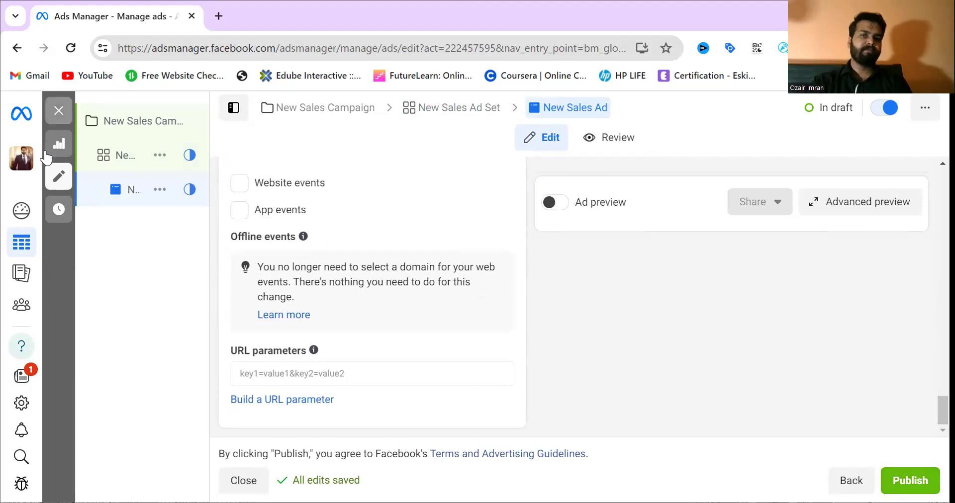
# Leave the ad editor for the ads list and deselect the draft New Sales Ad belonging to New Sales Ad Set.
pyautogui.click(47, 154)
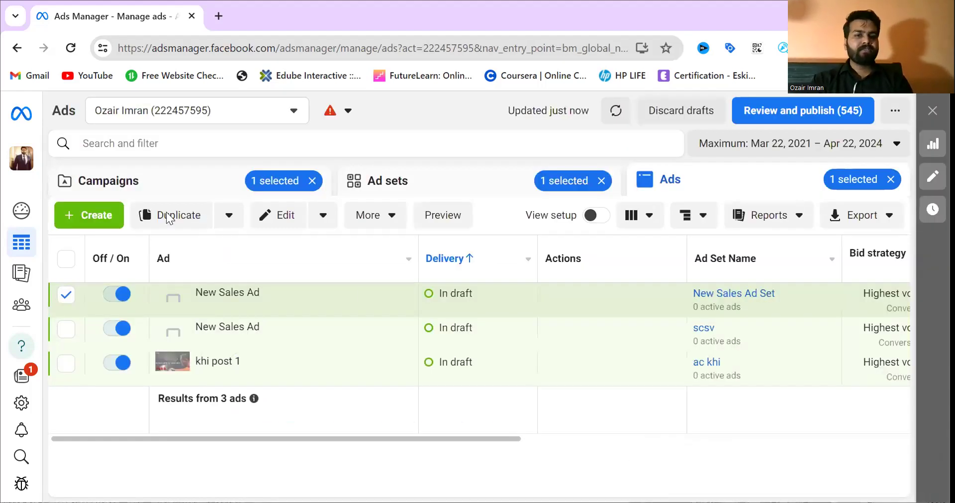
pyautogui.moveTo(369, 288)
pyautogui.moveTo(458, 295)
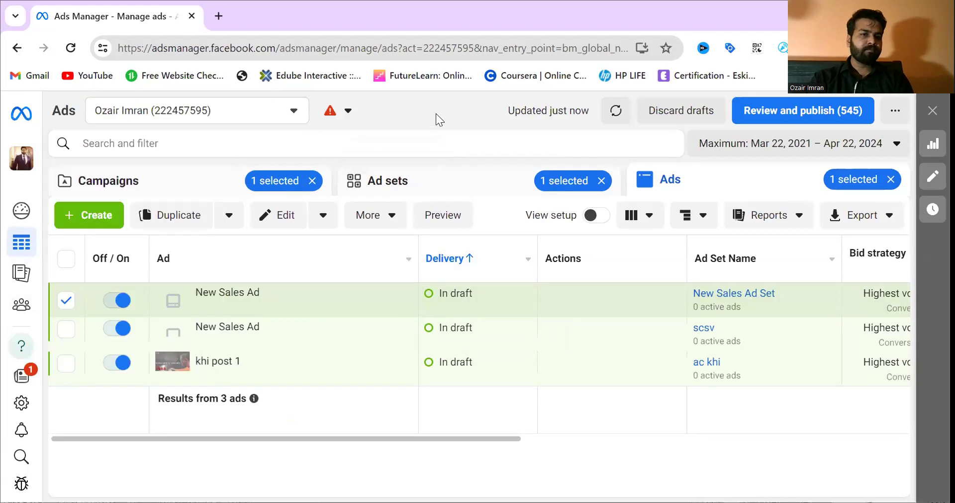
pyautogui.click(66, 301)
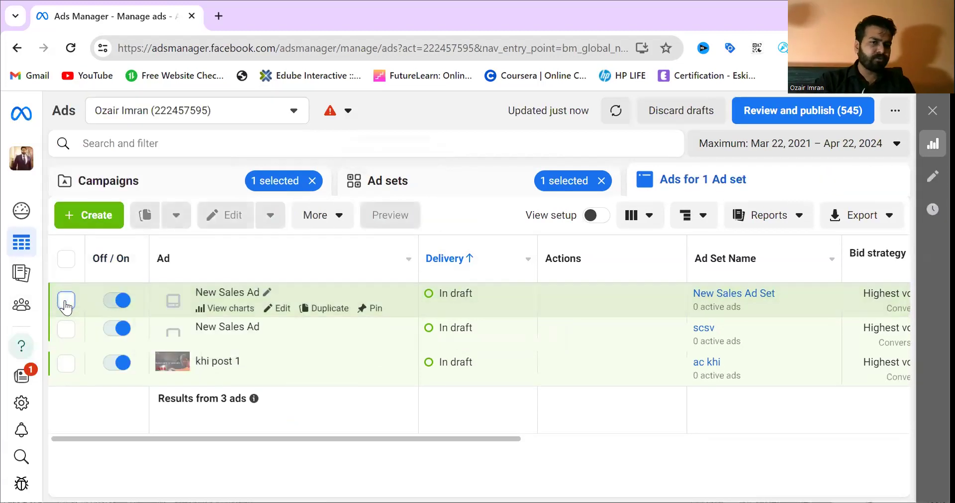